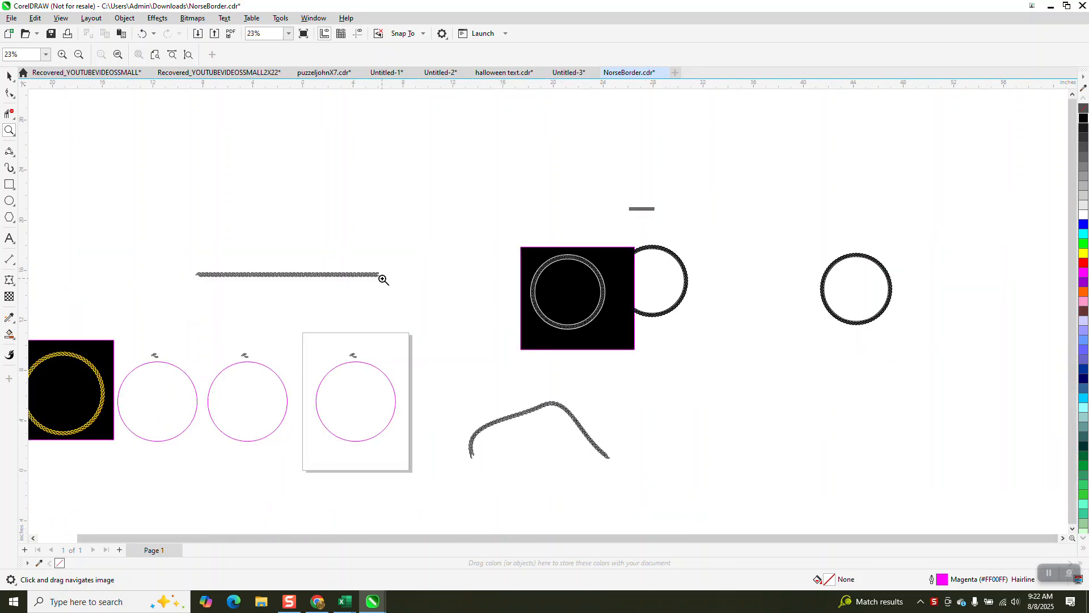
Step: Examine the gold gradient braid ring on the black square up close to see how its links interweave
scroll(383, 278, down, 1)
drag(74, 339, 151, 411)
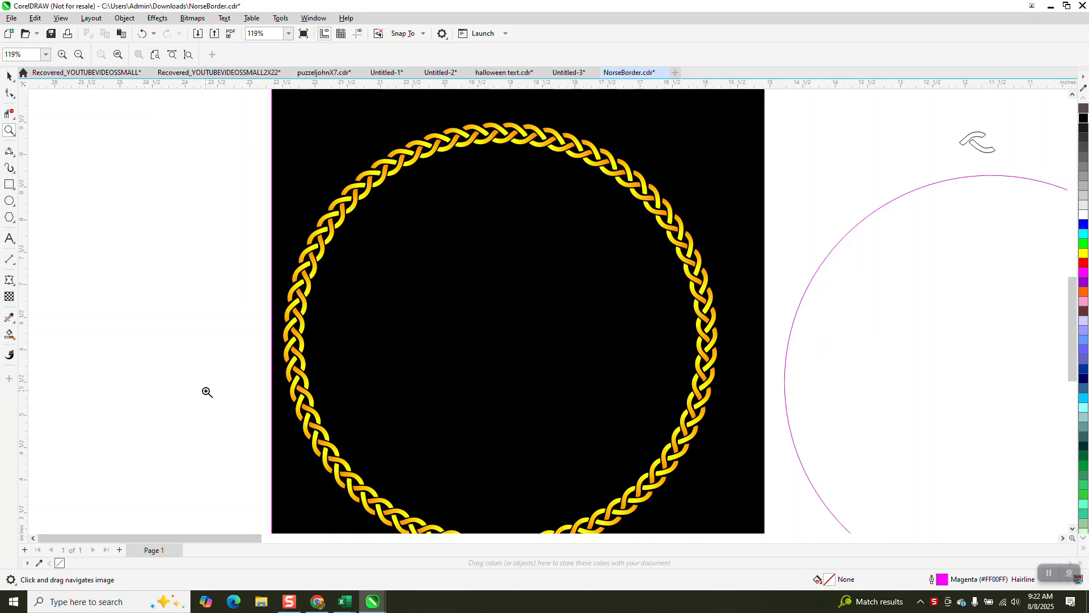
drag(398, 122, 466, 177)
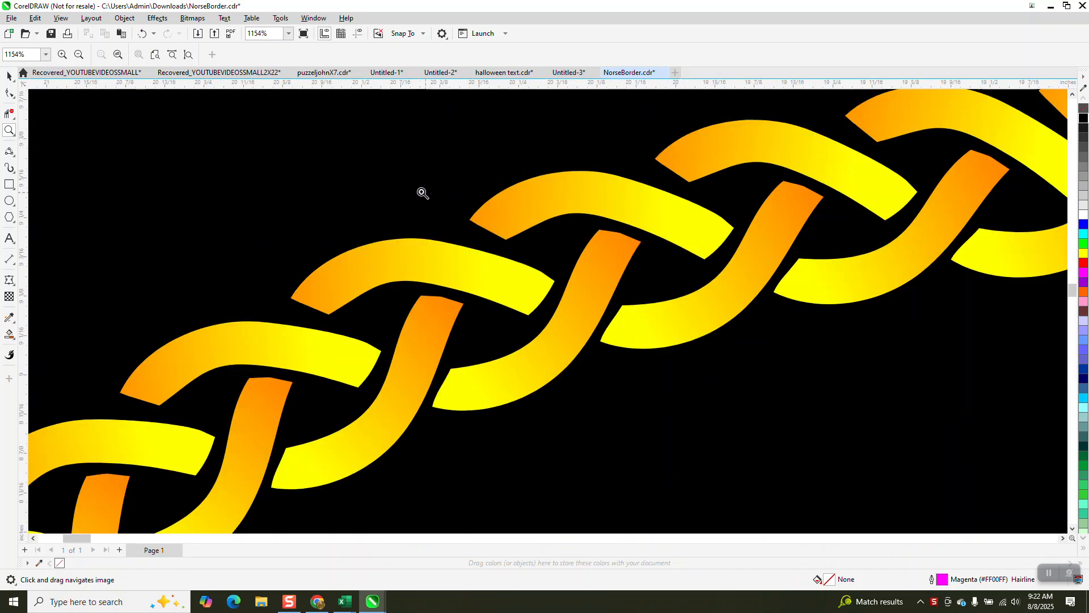
scroll(425, 190, down, 6)
scroll(275, 173, down, 3)
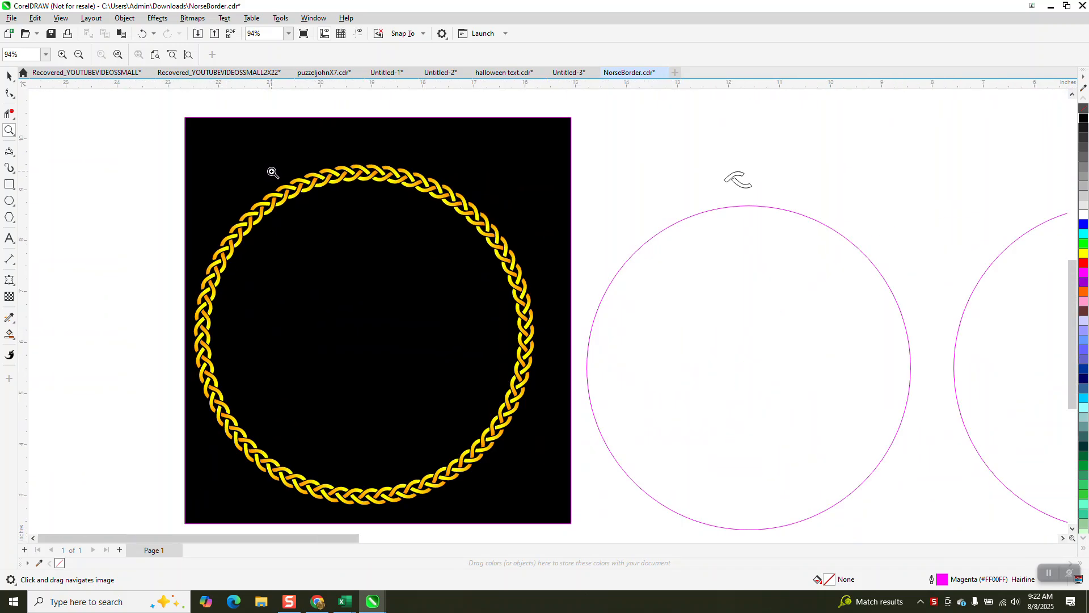
click(10, 75)
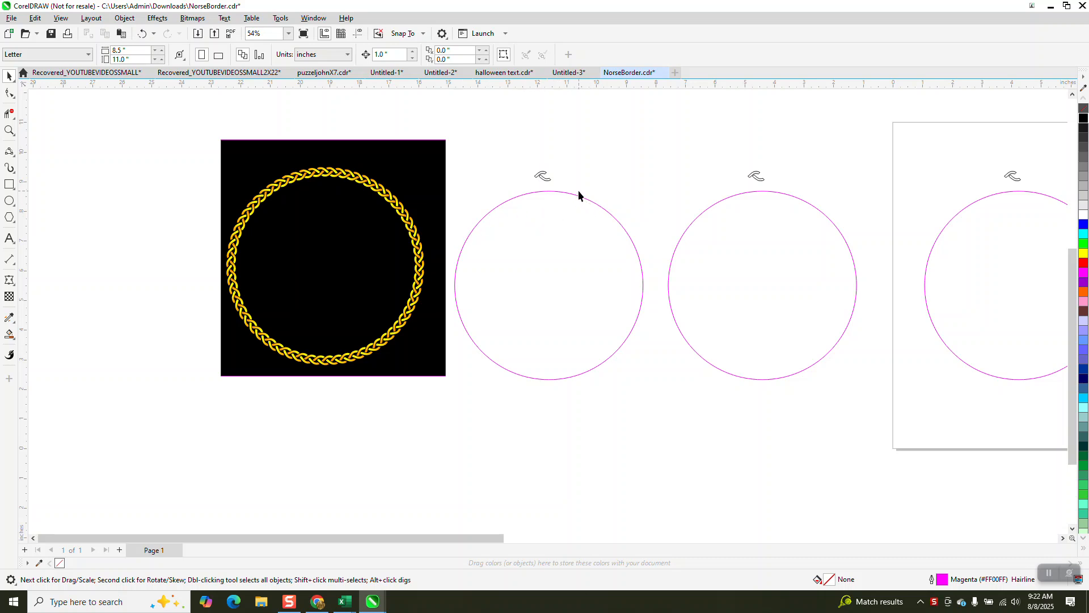
scroll(547, 183, down, 1)
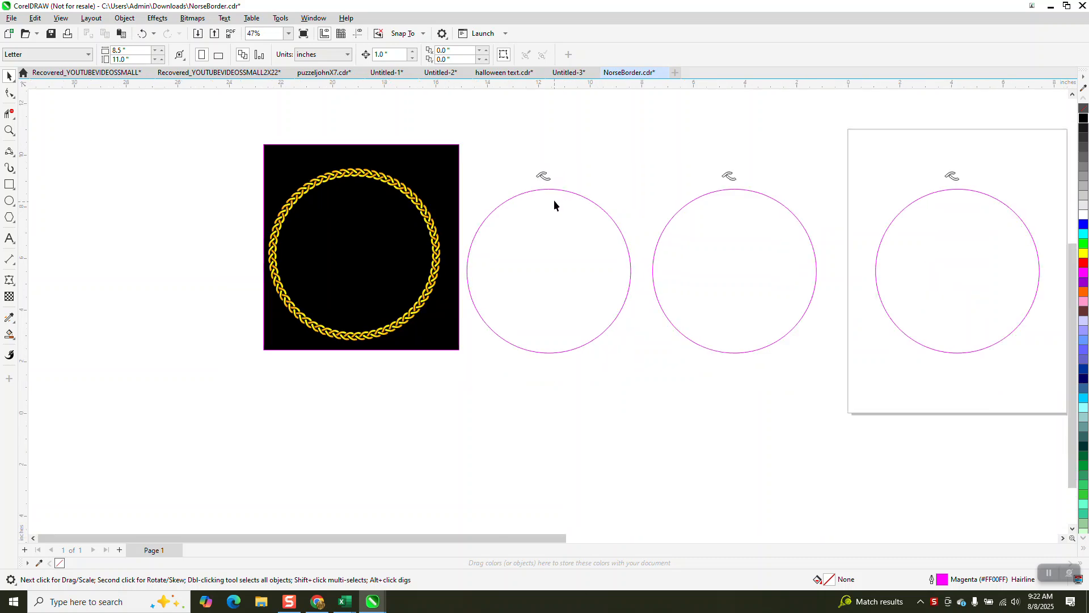
Step: Fit the grouped braid link to the magenta circle beside the black square with Fit Objects to Path, using 65 duplicates
click(127, 21)
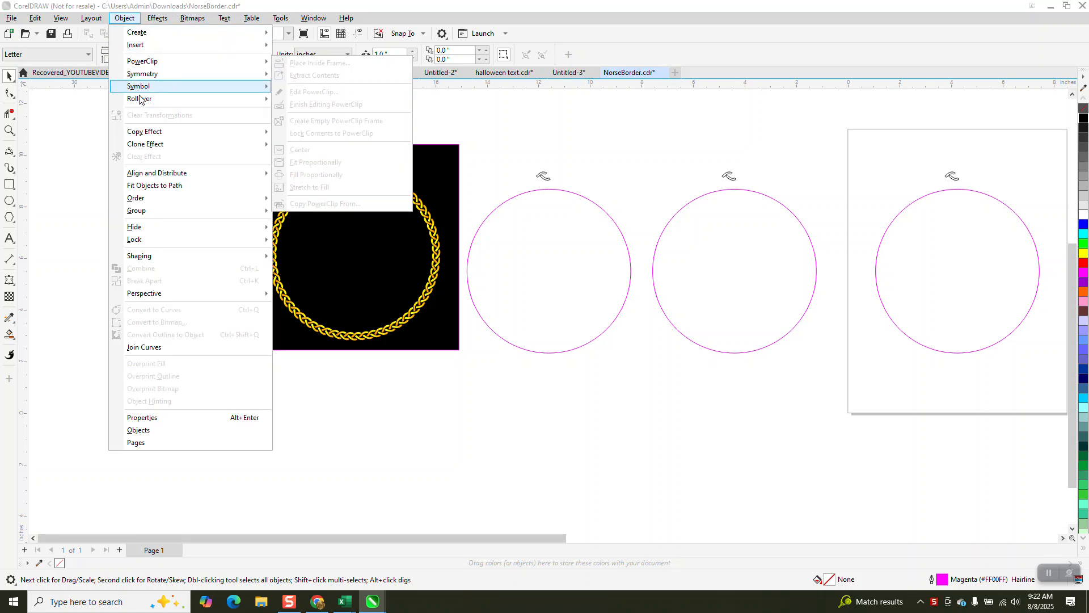
click(168, 185)
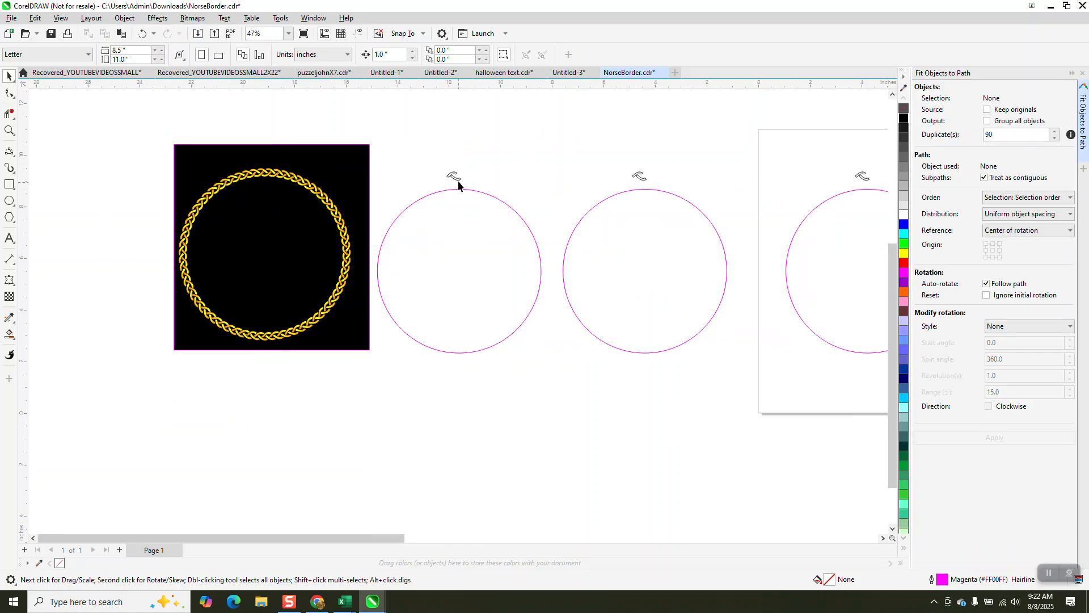
click(10, 130)
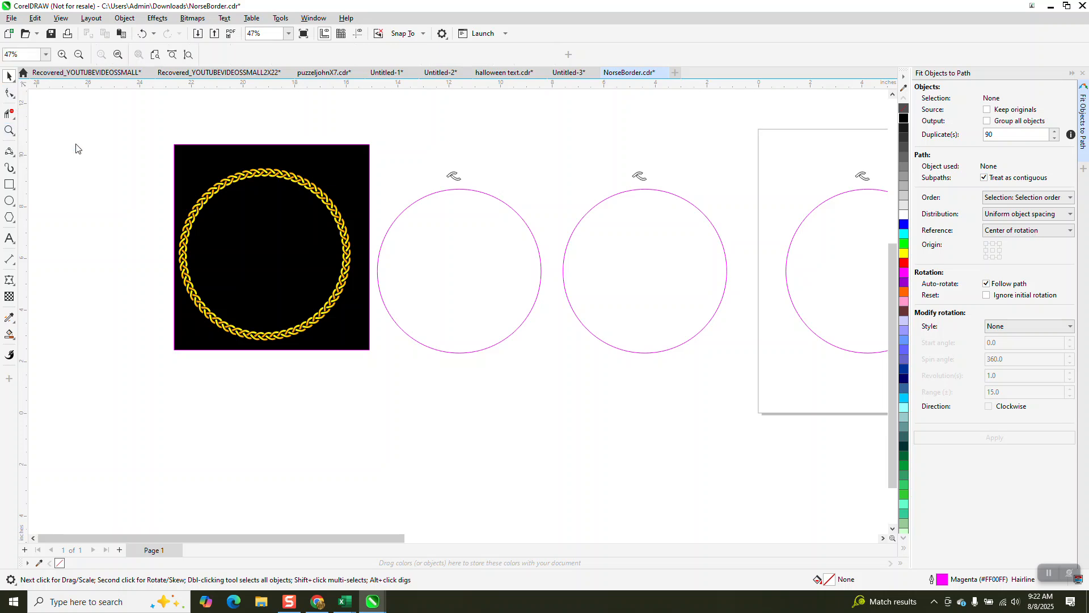
drag(418, 170, 493, 204)
scroll(492, 201, down, 2)
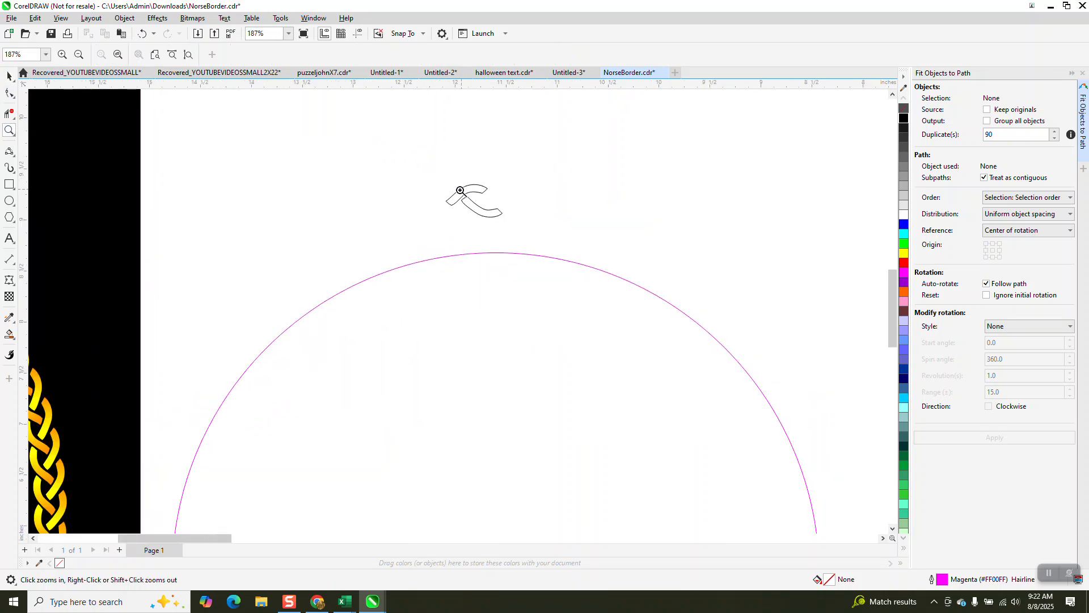
click(9, 76)
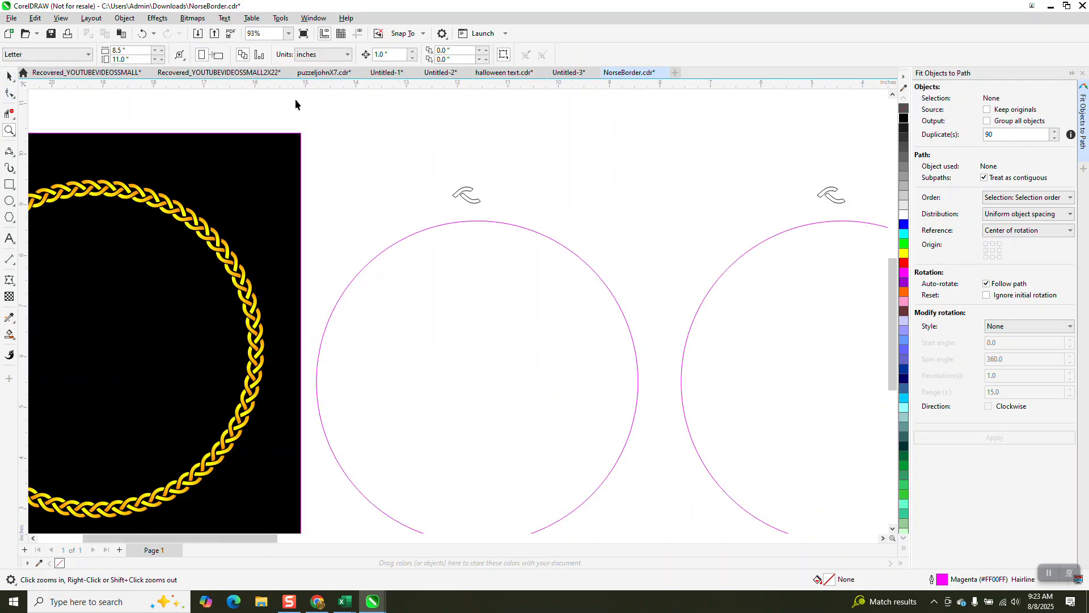
click(460, 197)
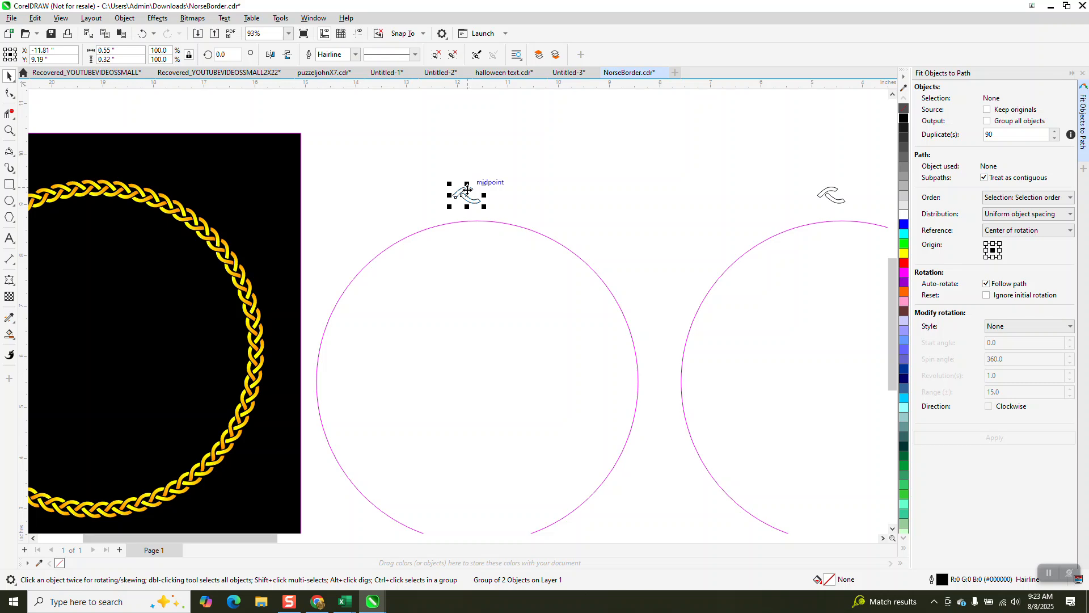
shift+click(512, 226)
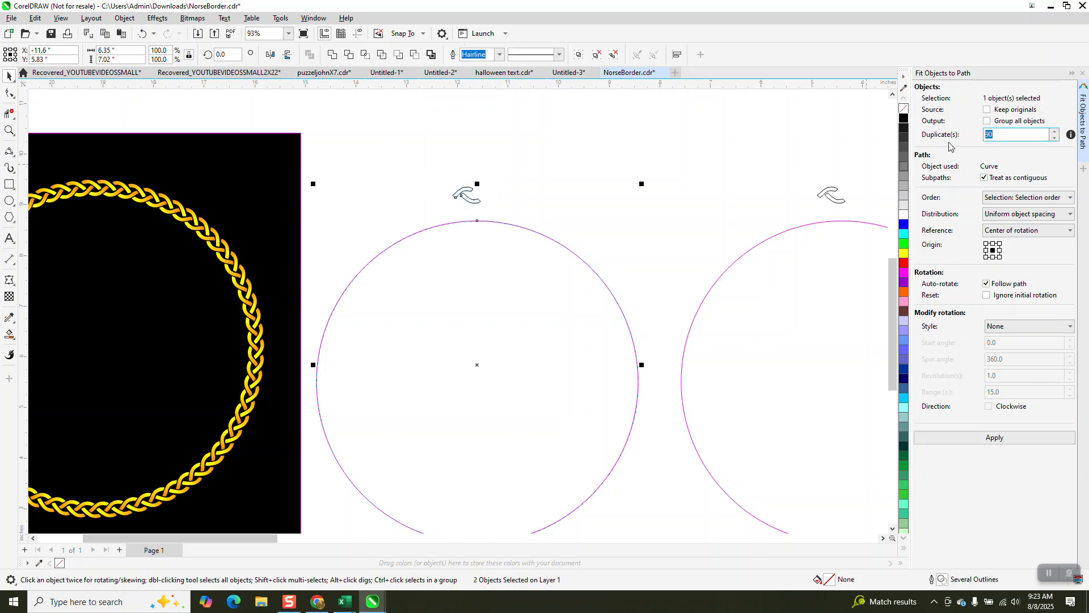
click(992, 437)
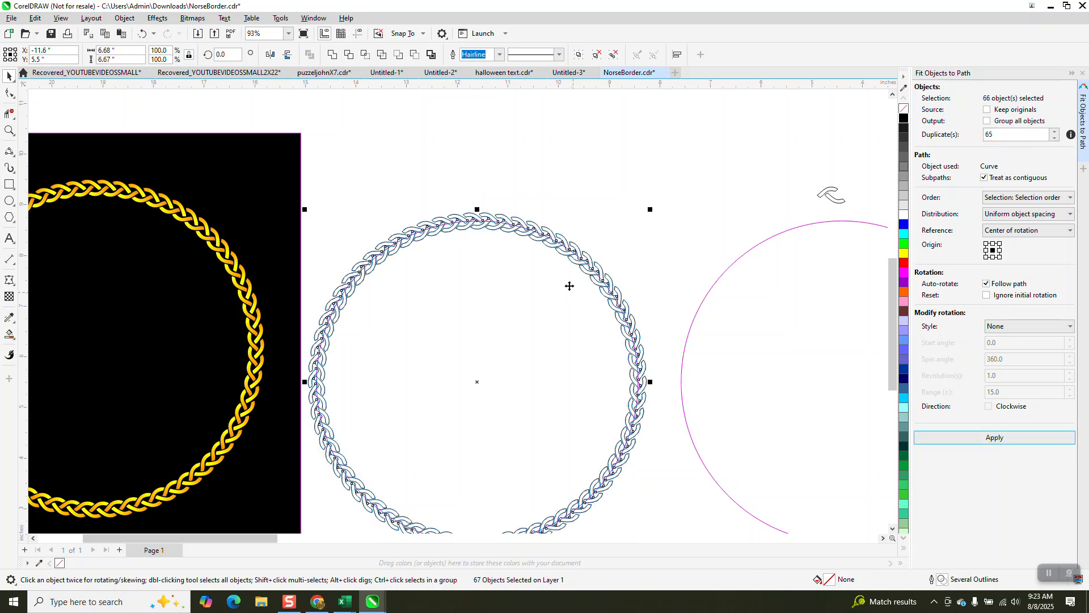
click(10, 131)
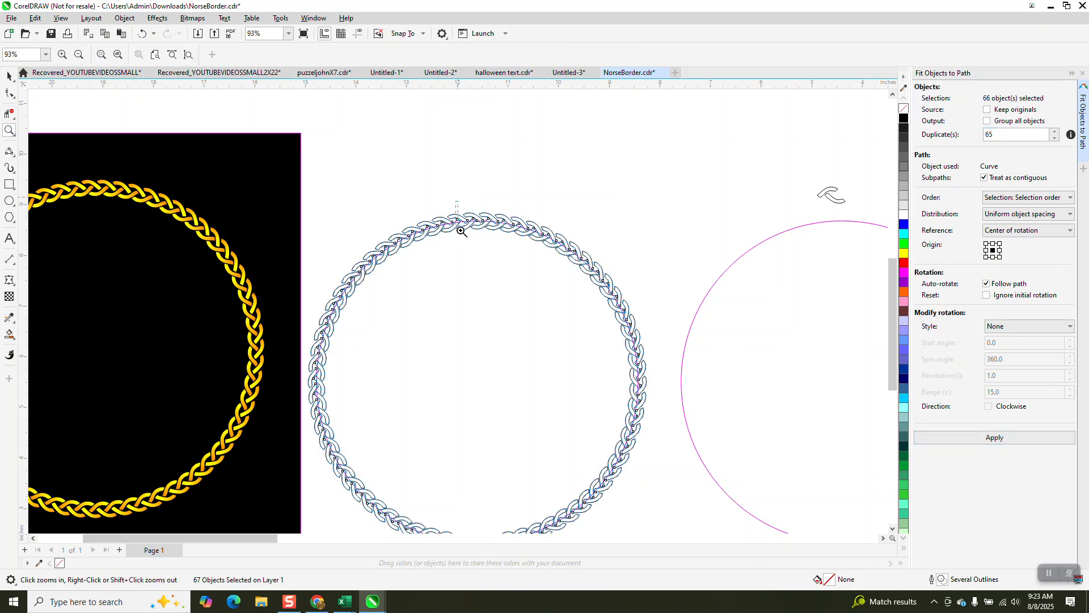
drag(457, 226, 495, 245)
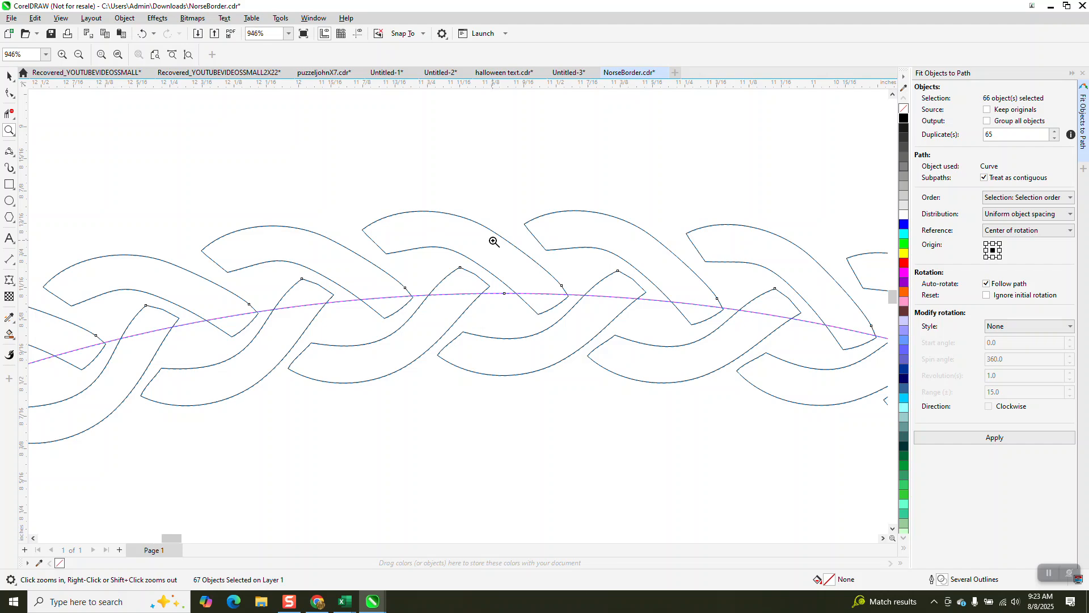
scroll(450, 209, down, 4)
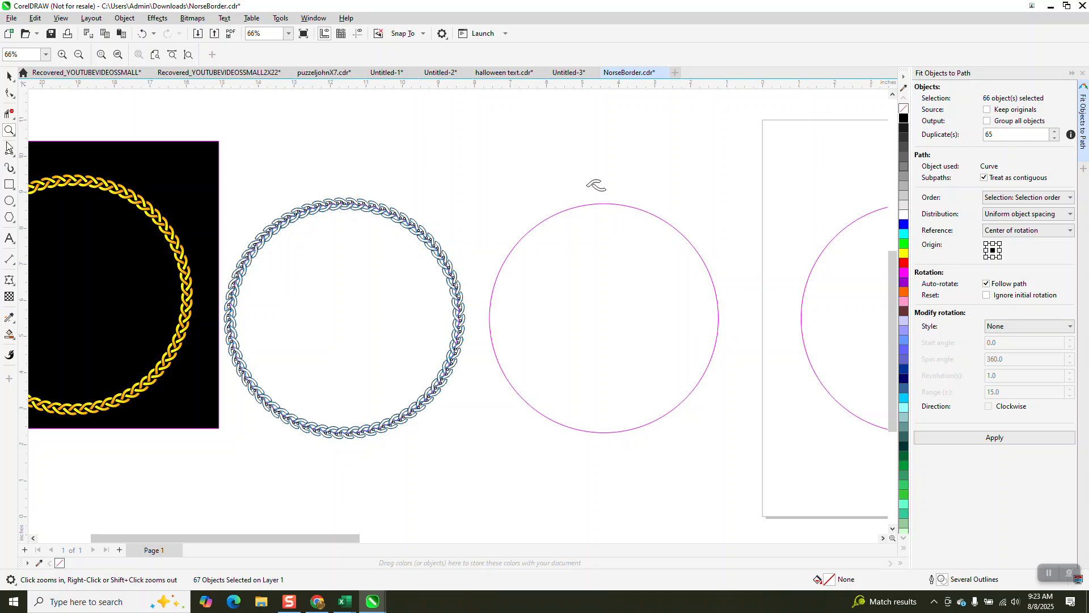
Step: Fit the middle braid link to the magenta circle below it with 55 duplicates and inspect the link spacing
click(10, 78)
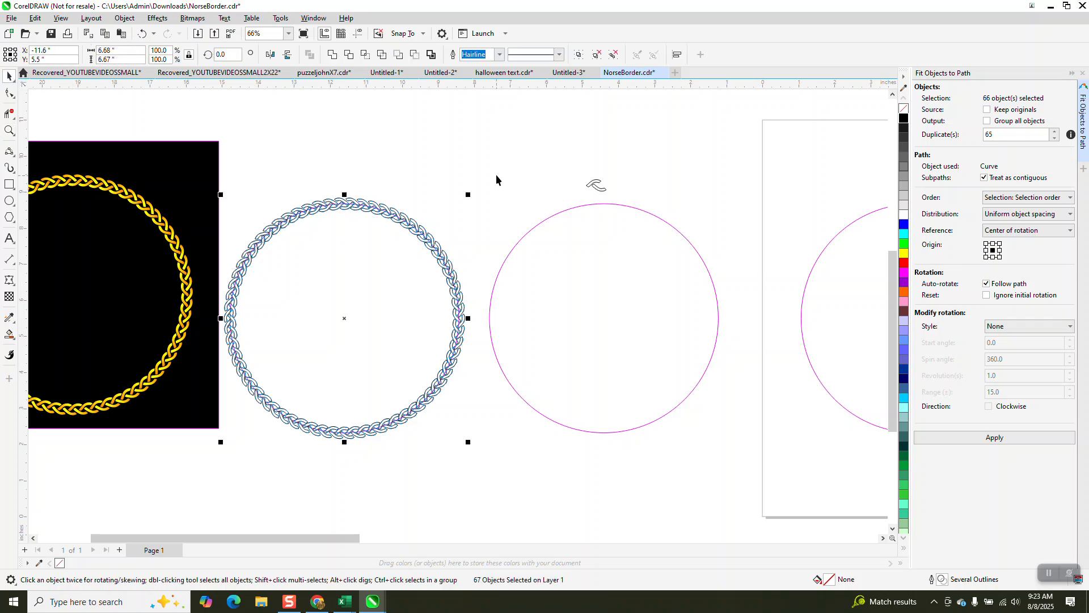
click(9, 130)
drag(477, 151, 794, 450)
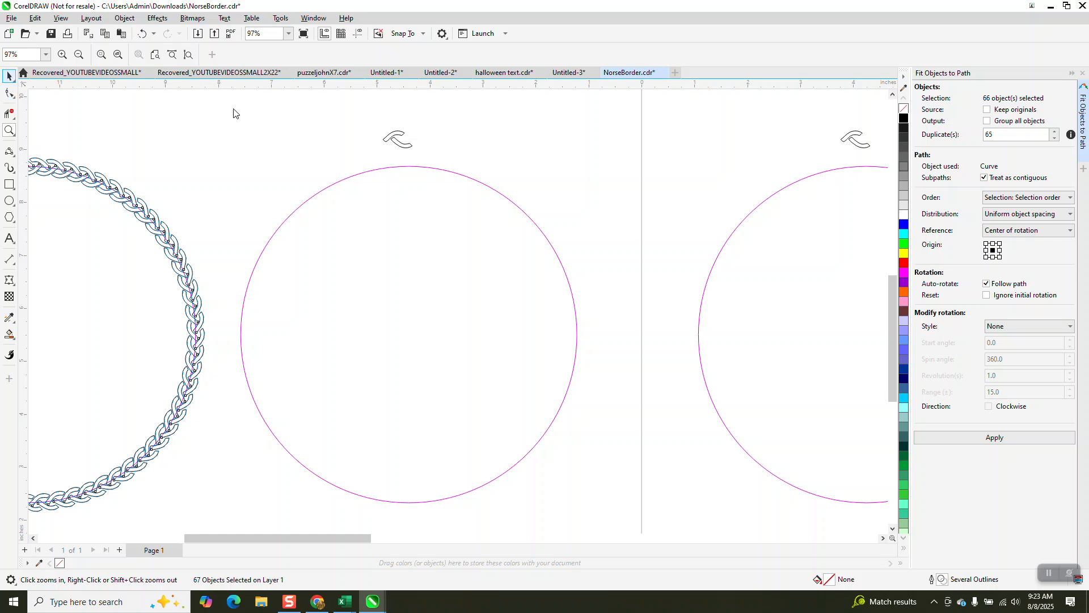
key(space)
click(395, 136)
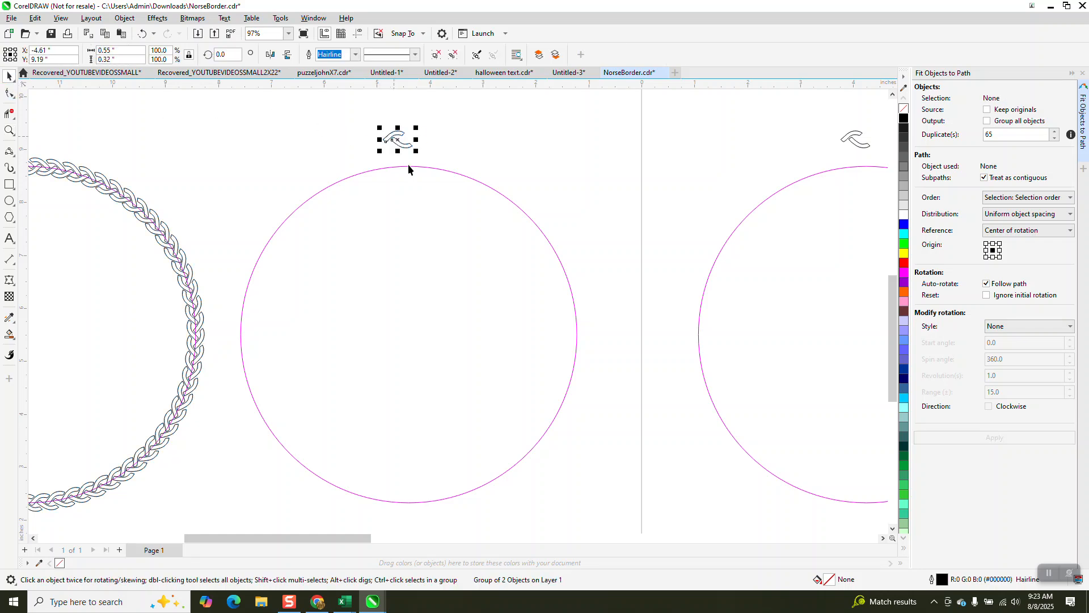
shift+click(430, 169)
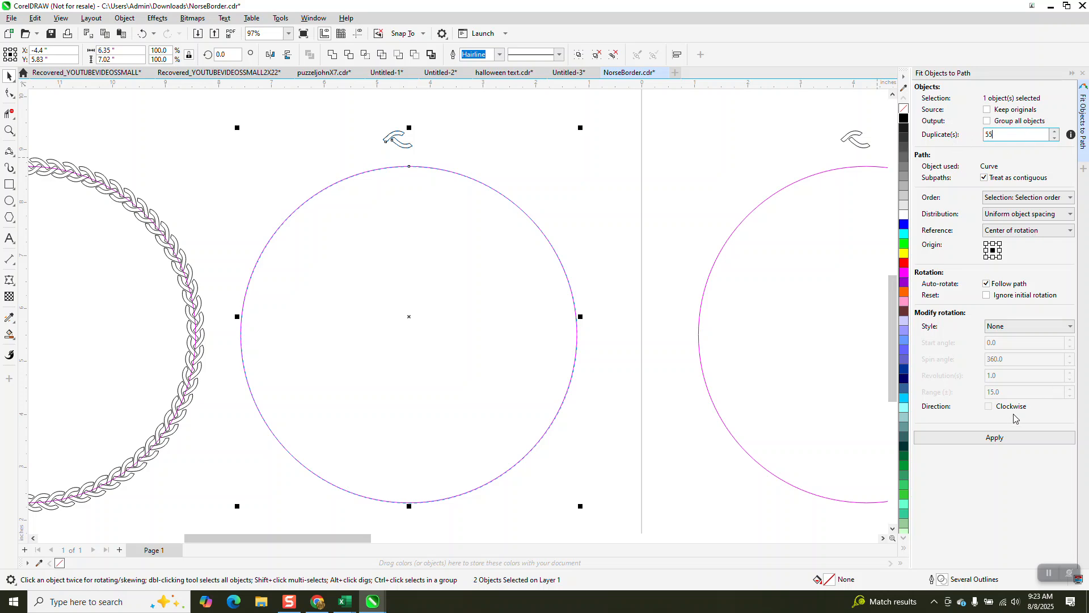
click(994, 438)
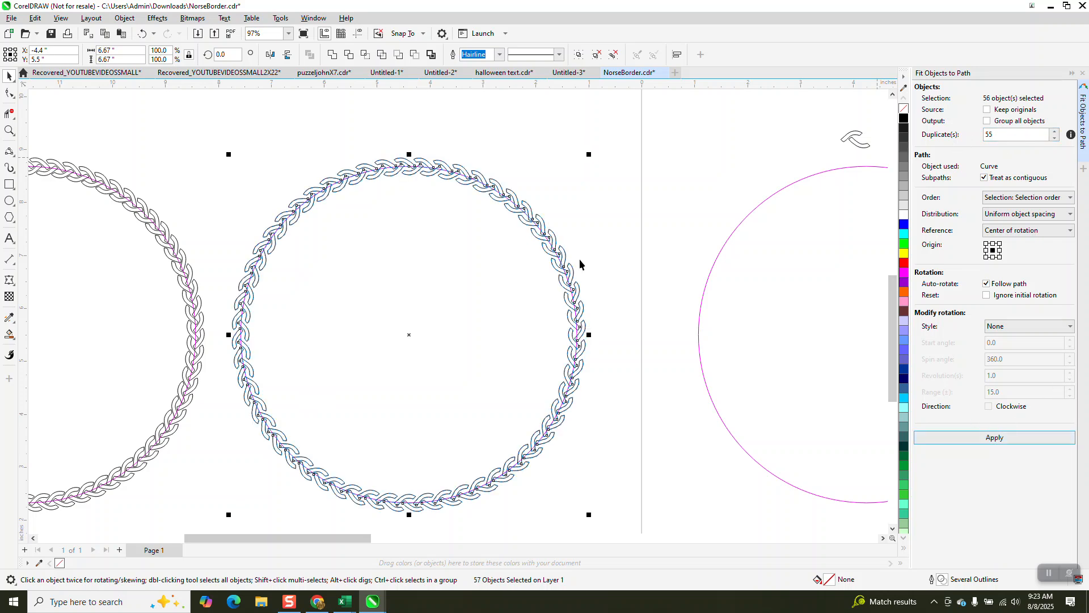
click(9, 130)
drag(379, 148, 426, 197)
scroll(427, 202, down, 6)
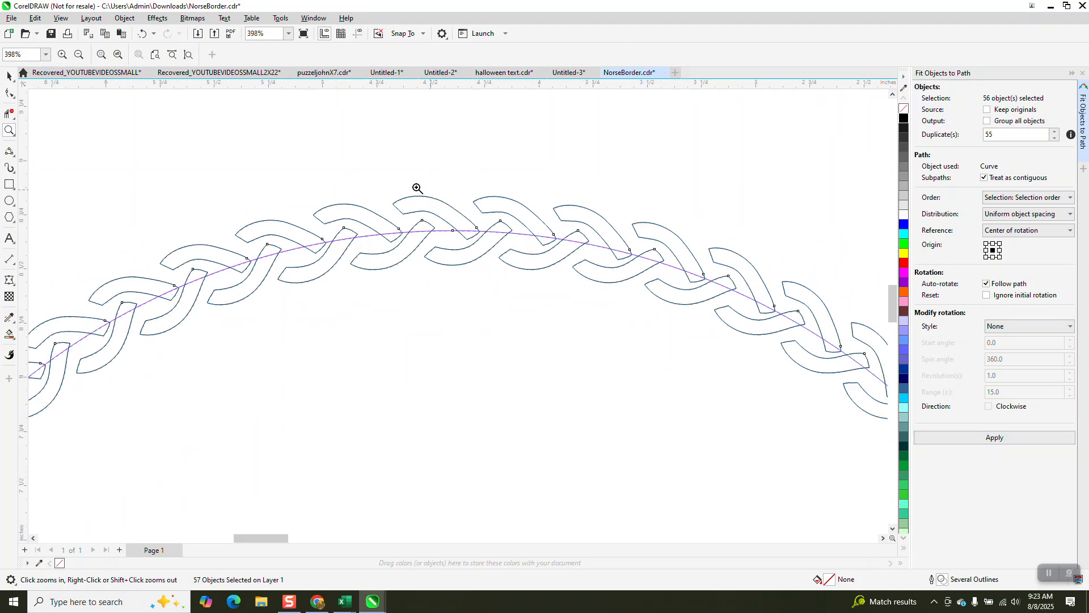
Step: Try fitting the braid link on the page to its circle with 90 duplicates, inspect the overlaps, and undo the fit
click(9, 75)
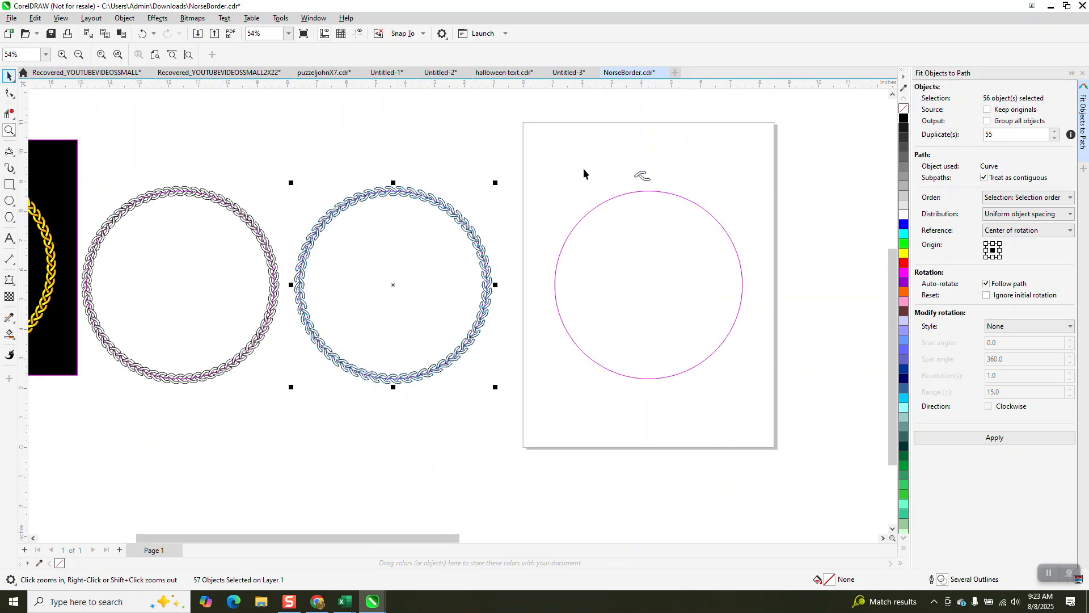
click(641, 176)
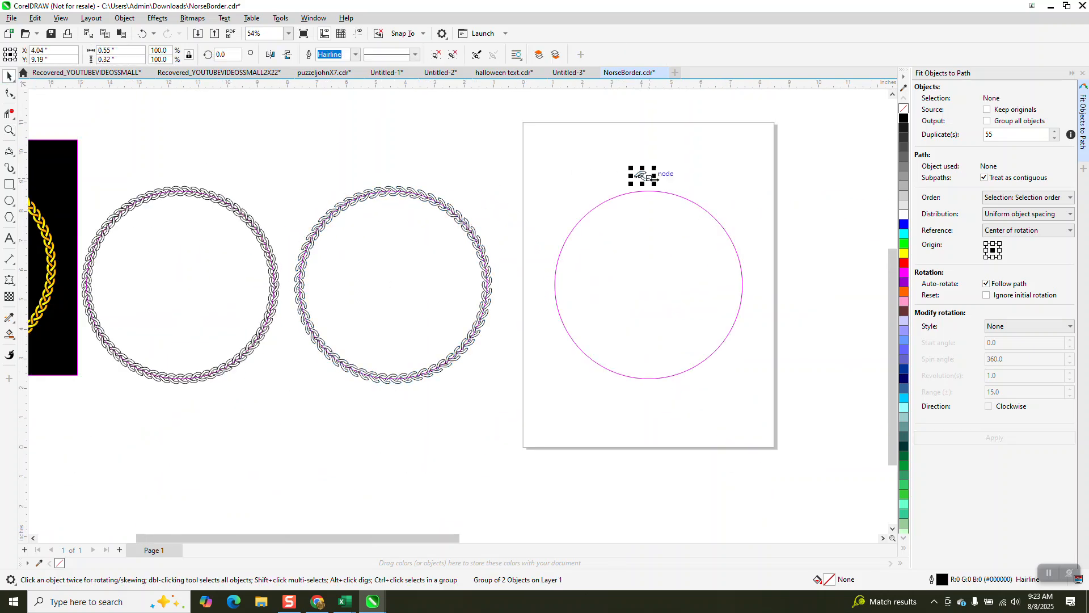
shift+click(676, 199)
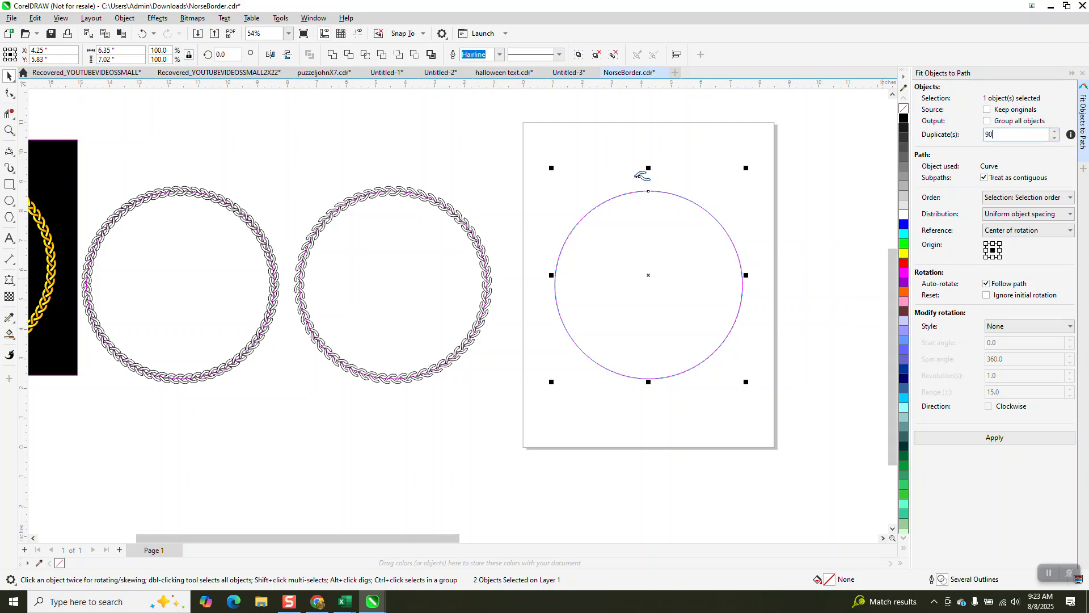
click(992, 437)
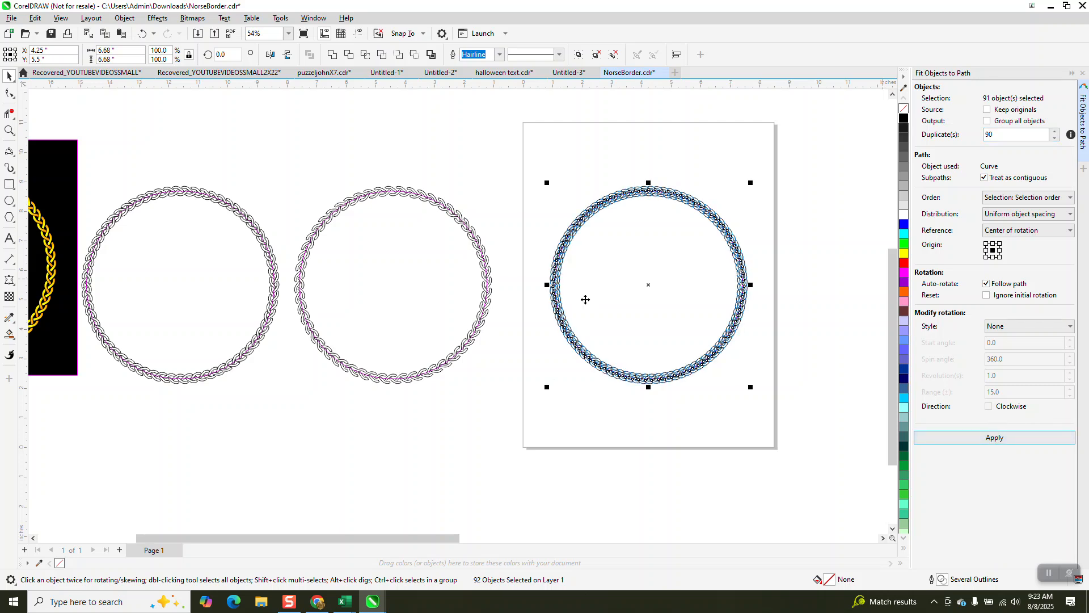
click(9, 129)
drag(627, 175, 747, 257)
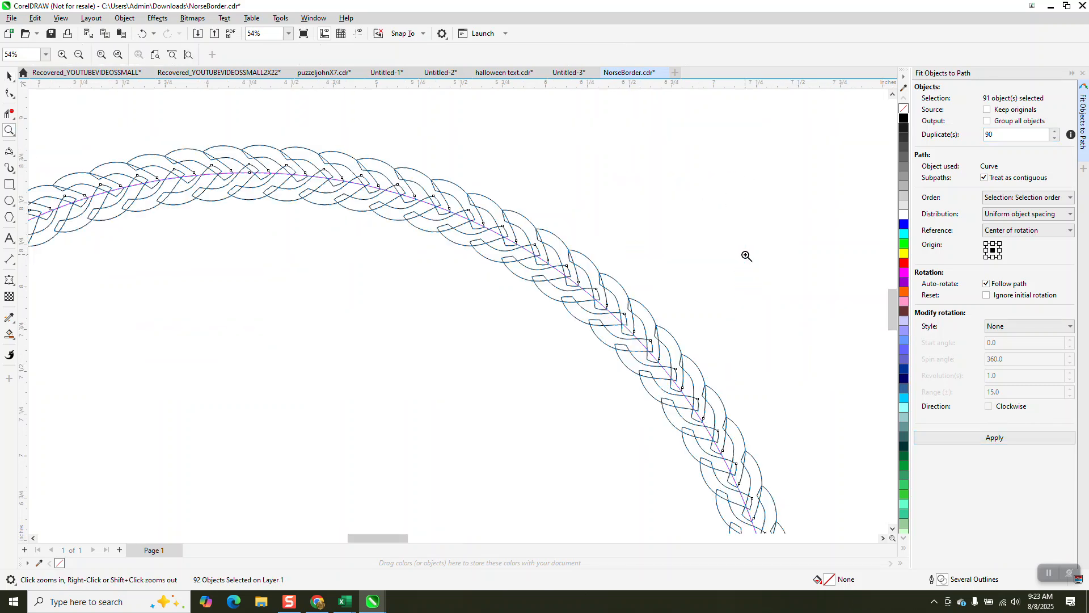
click(528, 284)
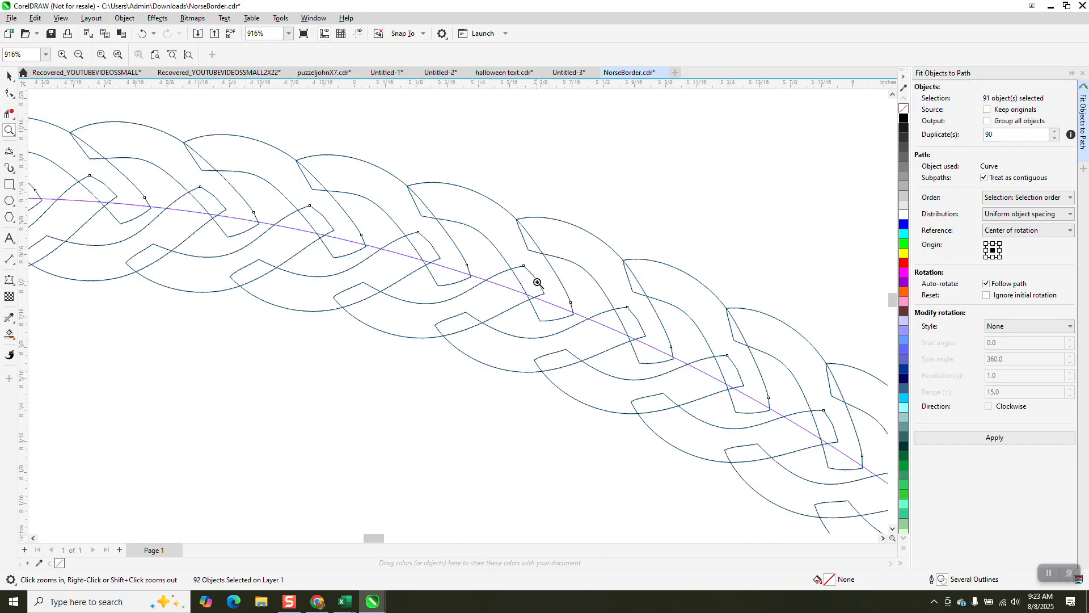
scroll(533, 260, down, 8)
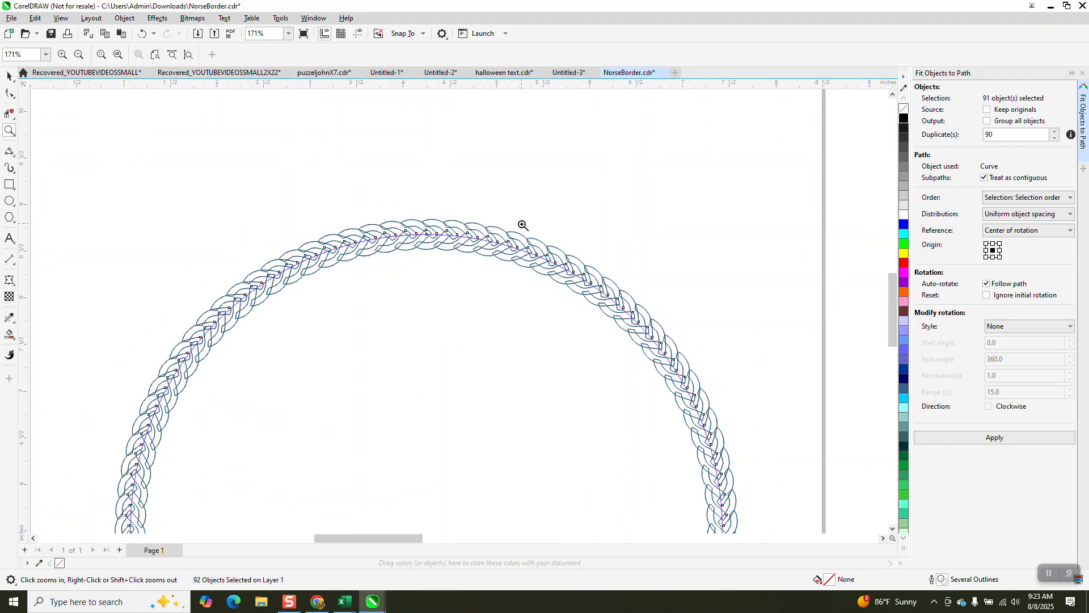
scroll(529, 222, down, 3)
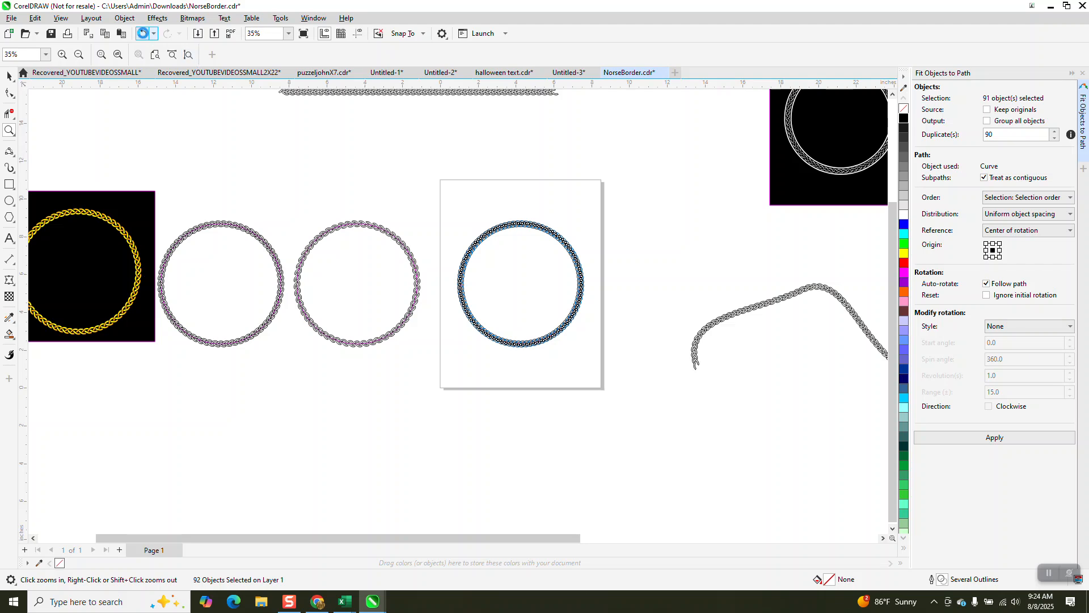
click(142, 33)
Step: Ungroup the two-piece braid link above the circle on the page
drag(101, 211, 141, 256)
scroll(146, 244, down, 6)
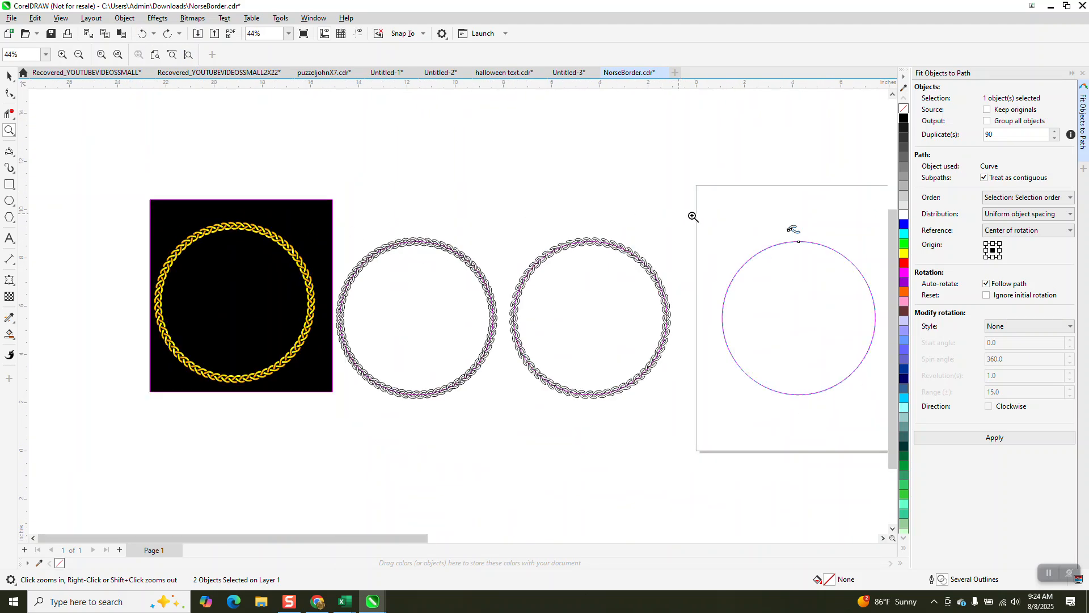
drag(799, 220, 802, 226)
scroll(671, 237, down, 3)
drag(651, 213, 445, 384)
click(10, 75)
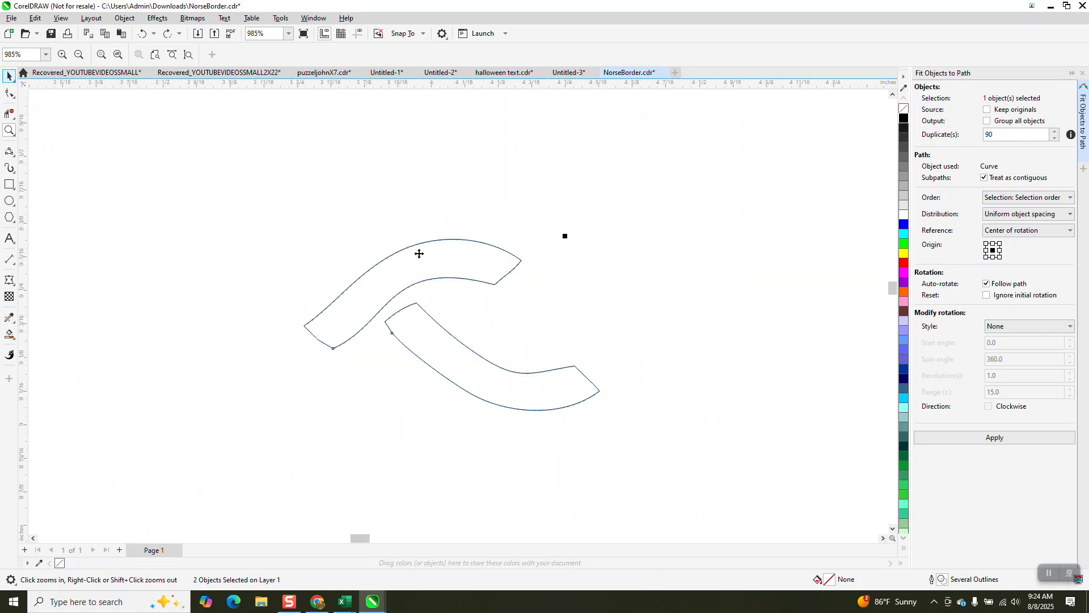
click(435, 233)
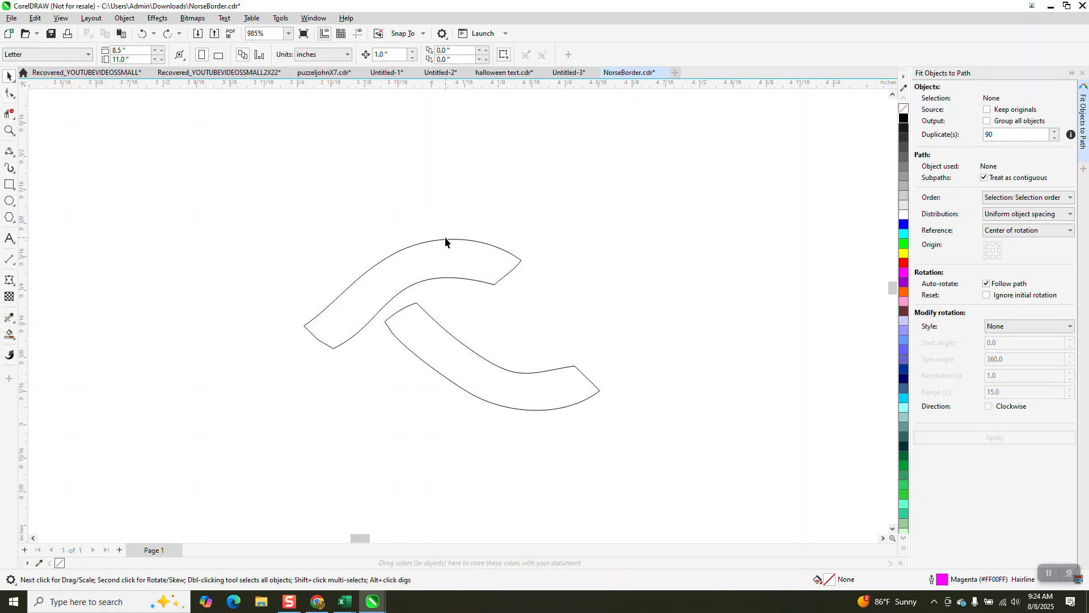
click(453, 239)
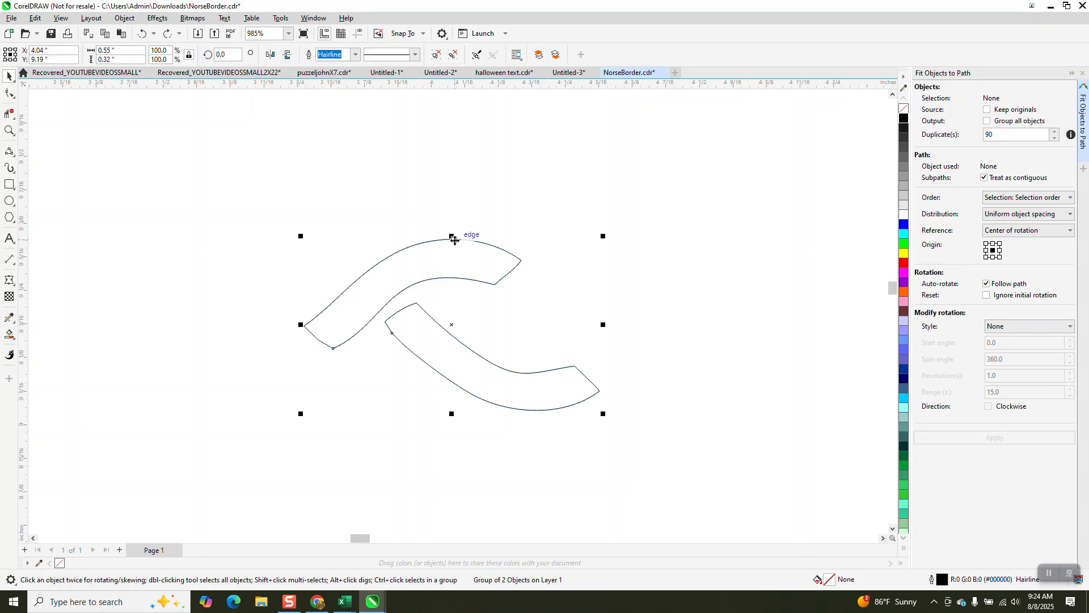
click(124, 20)
mouse_move(177, 214)
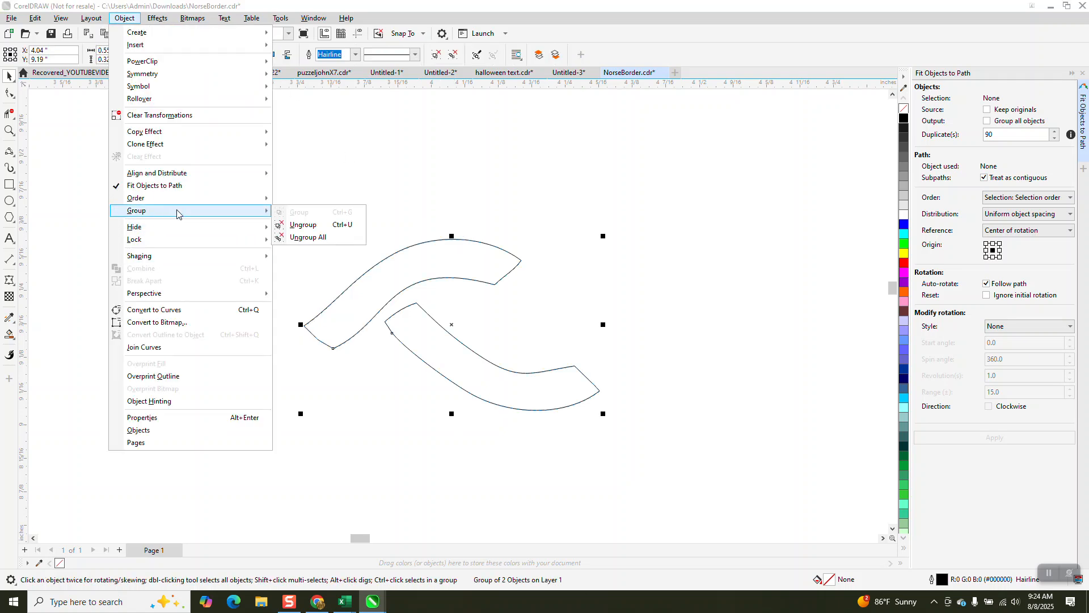
click(303, 224)
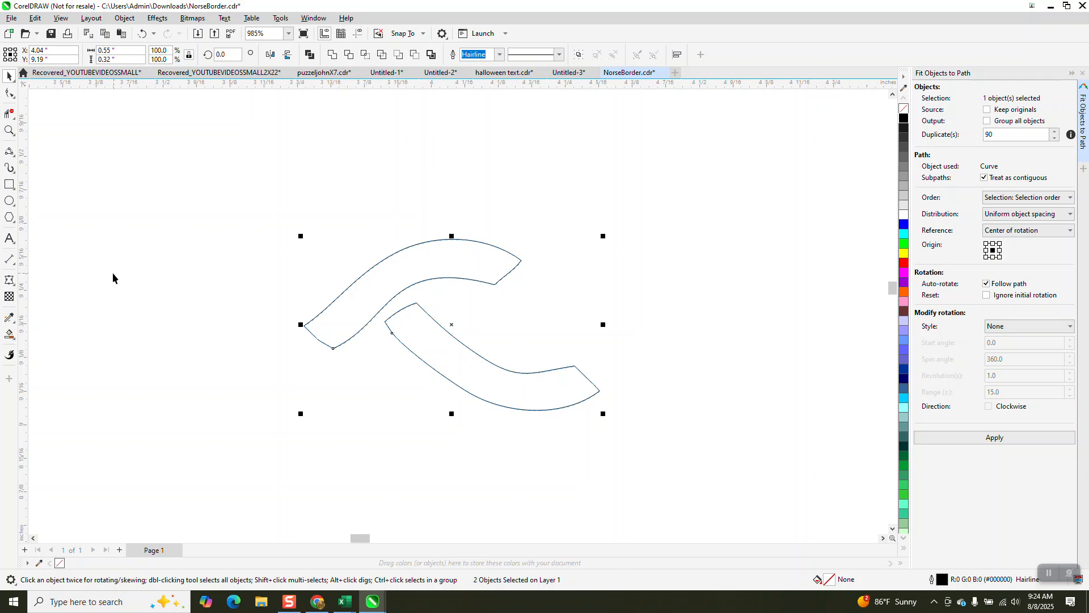
Step: Fill both pieces of the braid link with yellow and no outline using Smart Fill
click(10, 334)
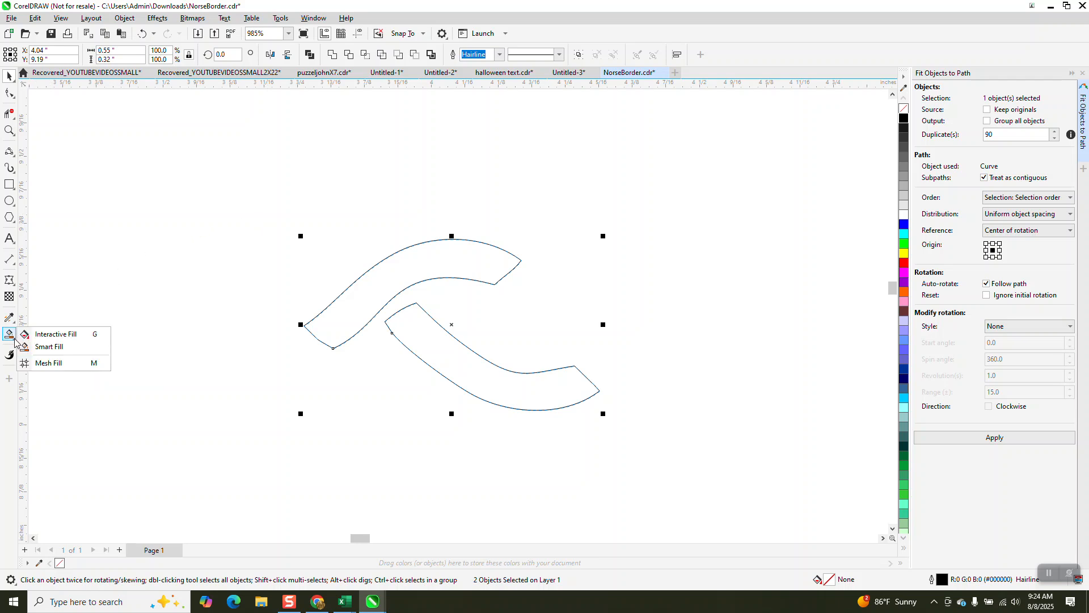
click(40, 347)
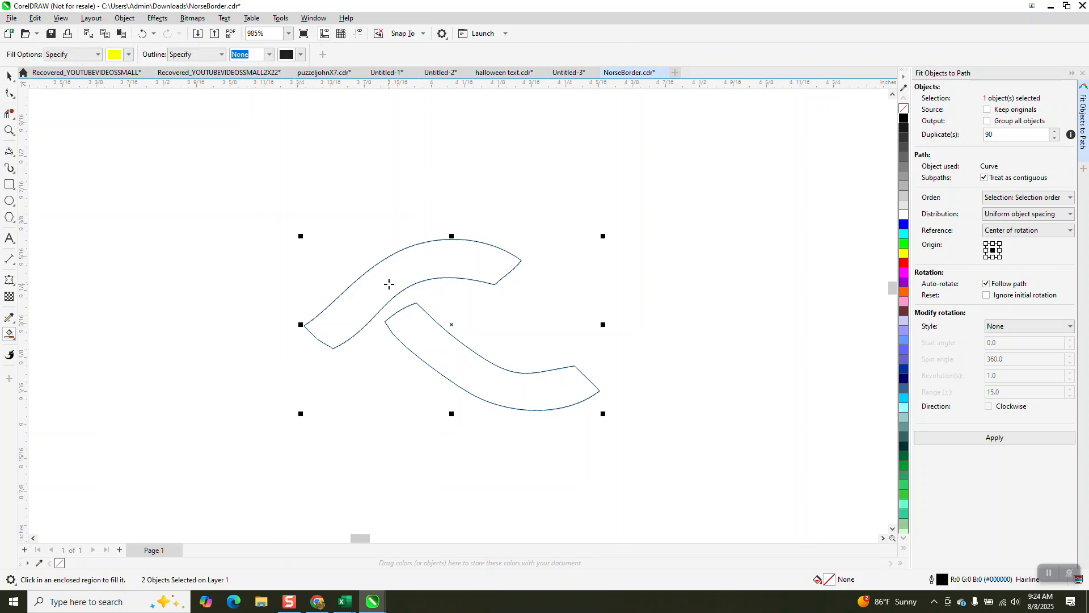
click(389, 284)
click(416, 328)
Step: Give the lower link piece a diagonal fountain fill running from yellow at its right end to orange at its upper-left end
click(9, 76)
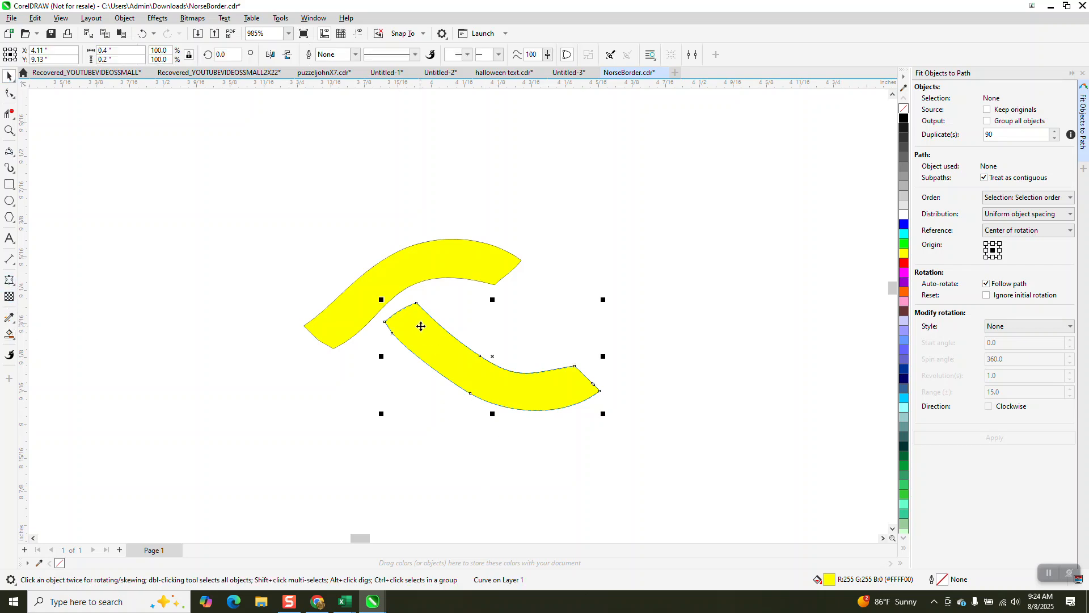
click(13, 340)
click(45, 334)
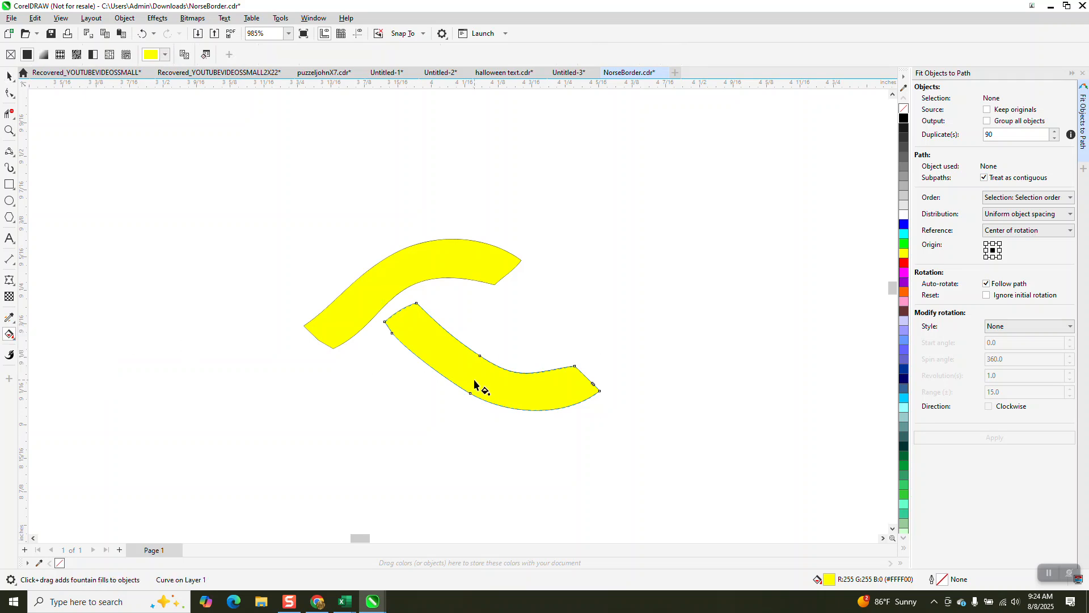
drag(546, 393, 323, 253)
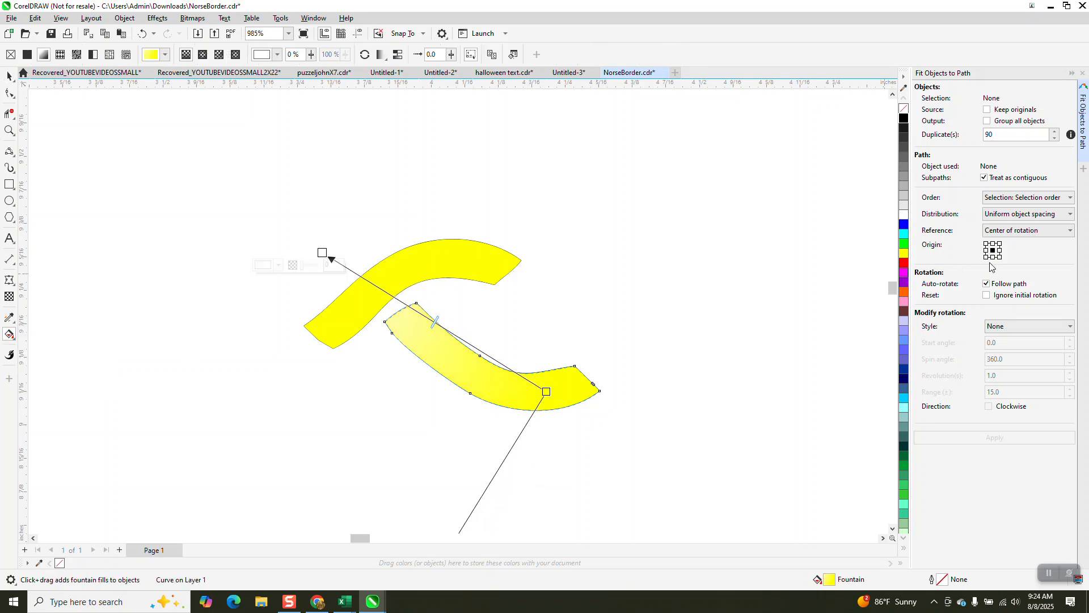
drag(903, 292, 328, 256)
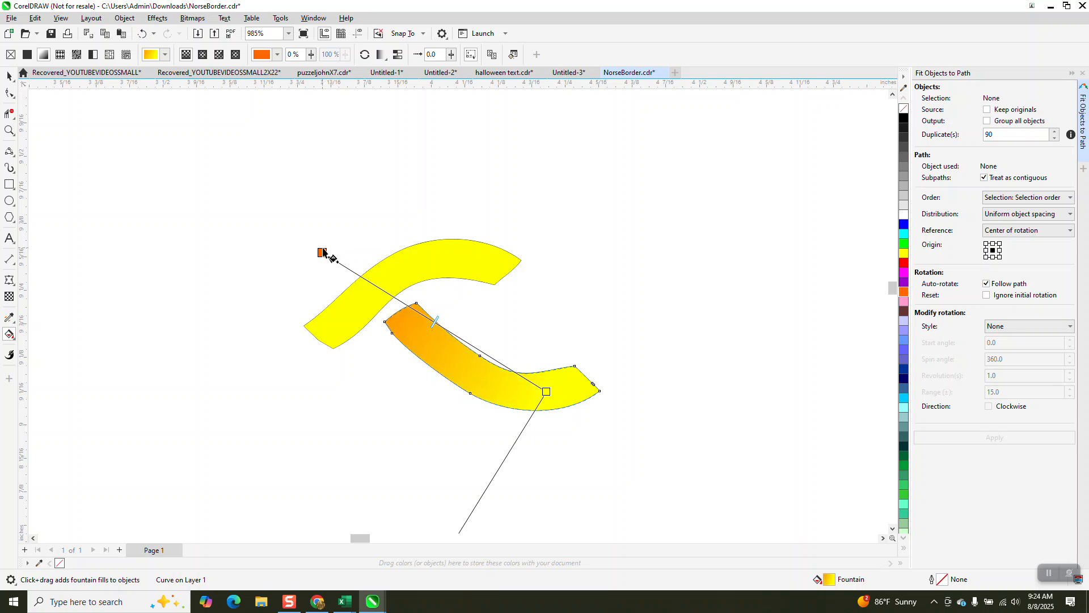
Step: Give the upper link piece a fountain fill running from yellow at its lower-left end to orange at its right end
click(463, 264)
drag(336, 306, 531, 254)
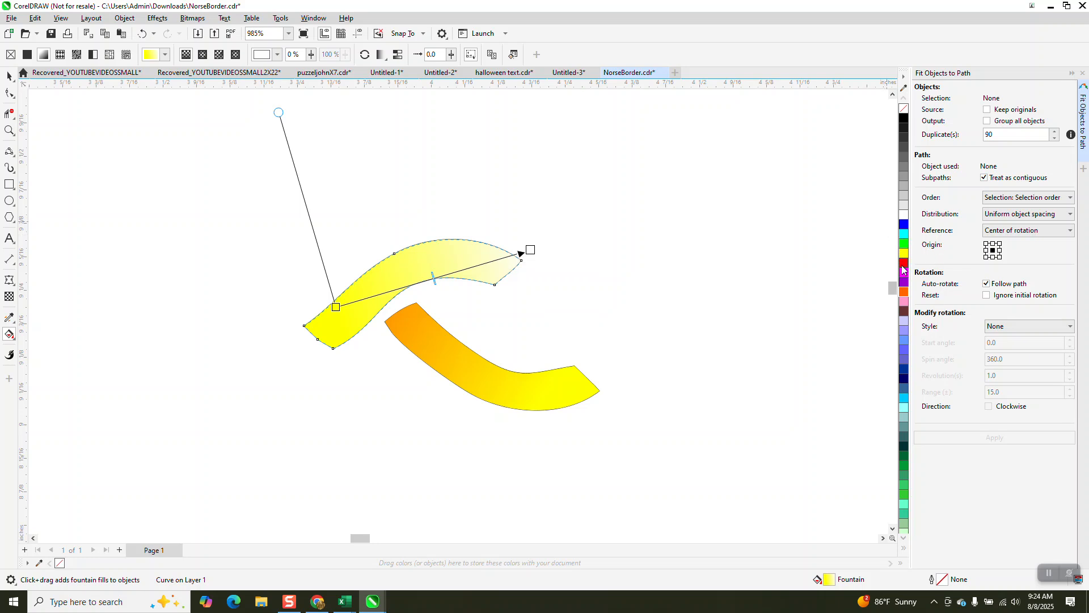
drag(905, 292, 537, 257)
Step: Group the two gradient-filled pieces together with their outline shapes as one braid link
click(9, 76)
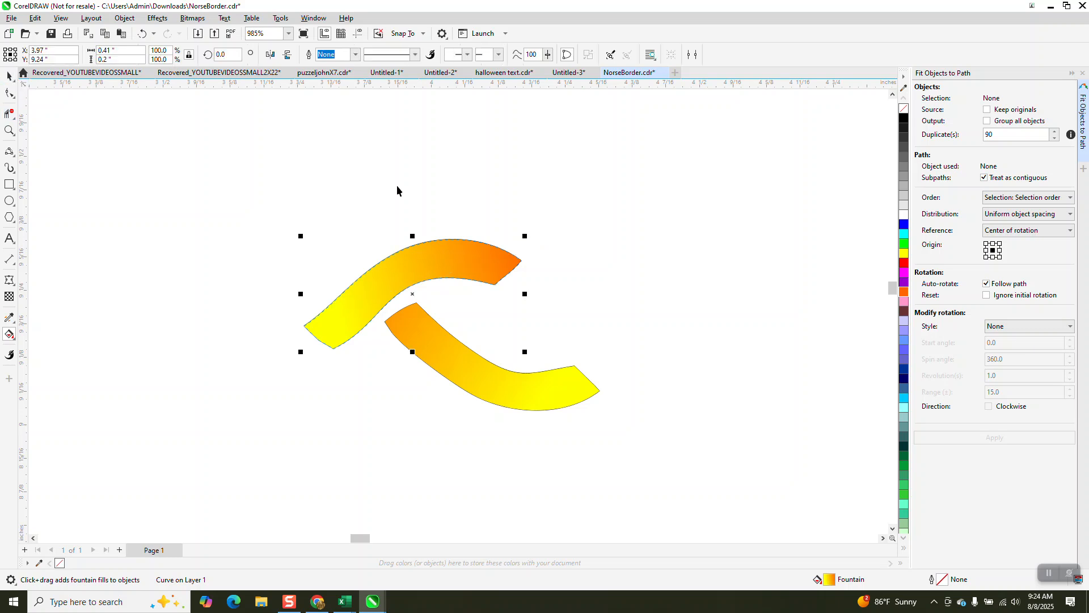
drag(219, 169, 777, 464)
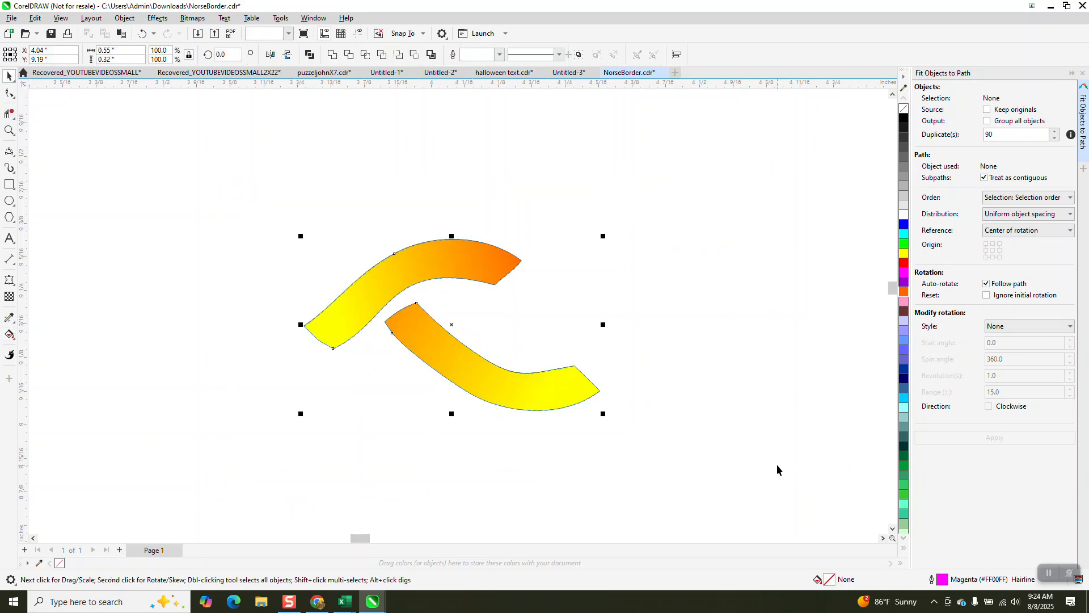
key(ctrl+g)
Step: Fit the gold gradient link to the magenta circle on the page with 65 duplicates
scroll(559, 196, down, 5)
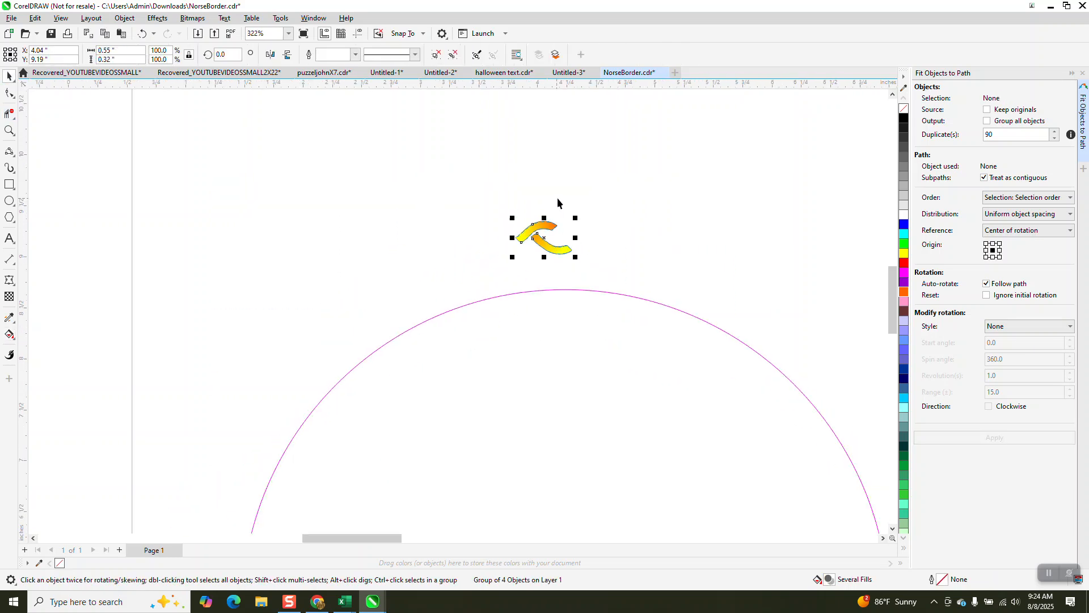
shift+click(649, 301)
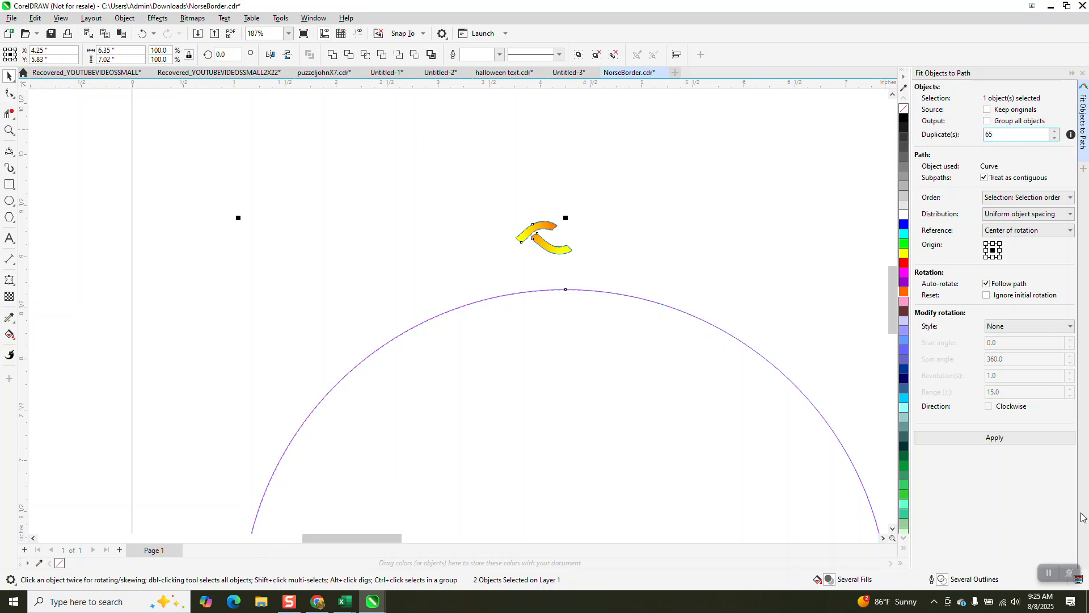
click(997, 437)
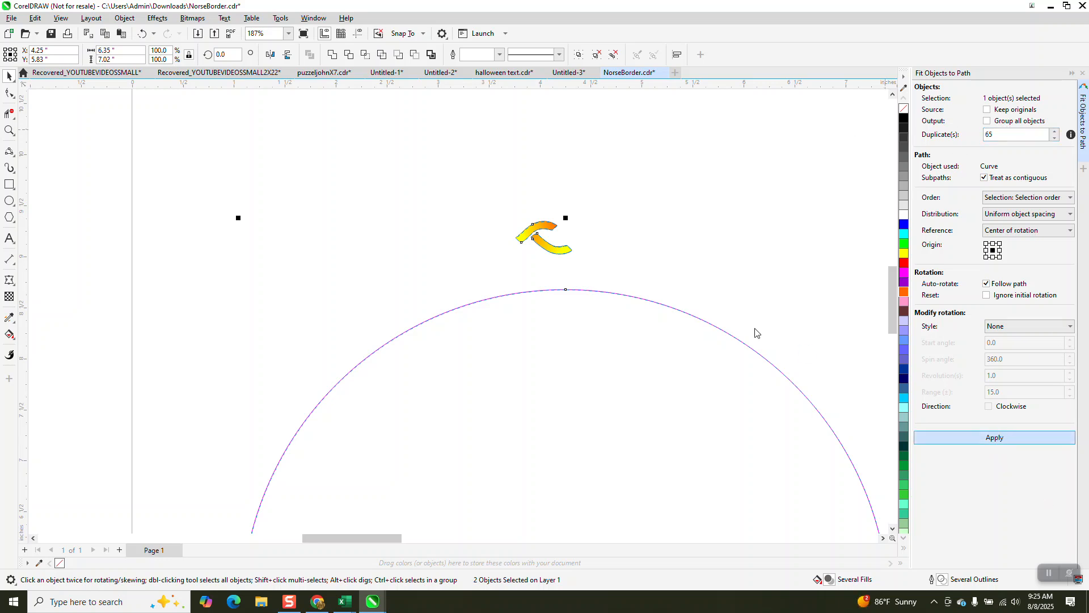
scroll(607, 231, down, 1)
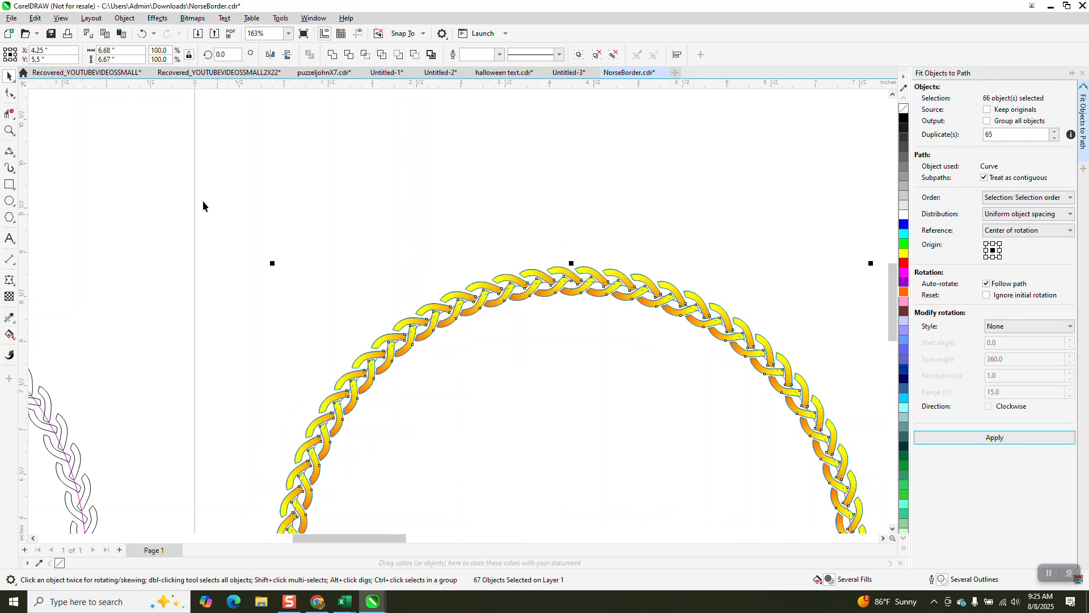
Step: Delete the magenta guide circle running through the gold braid ring on the page
drag(647, 370, 647, 370)
click(9, 132)
drag(538, 261, 602, 319)
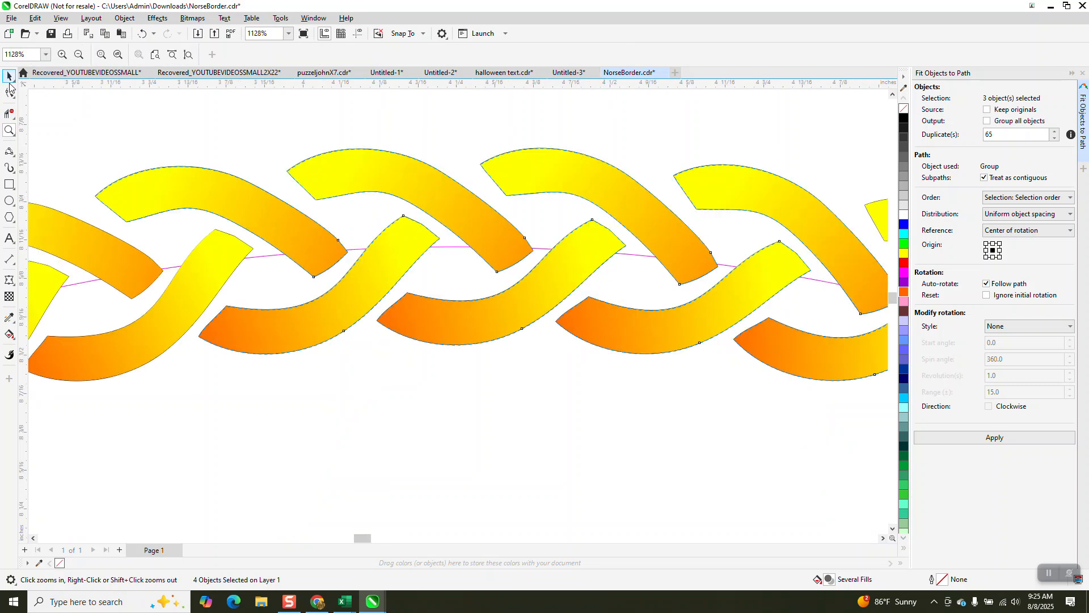
click(15, 80)
click(475, 170)
click(459, 249)
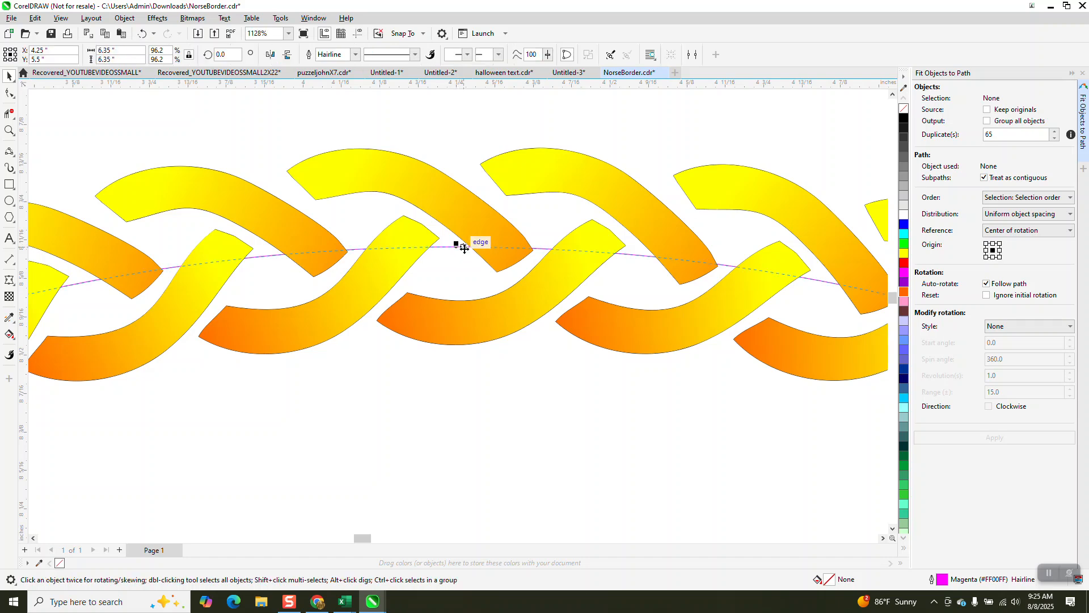
key(Delete)
scroll(460, 239, down, 8)
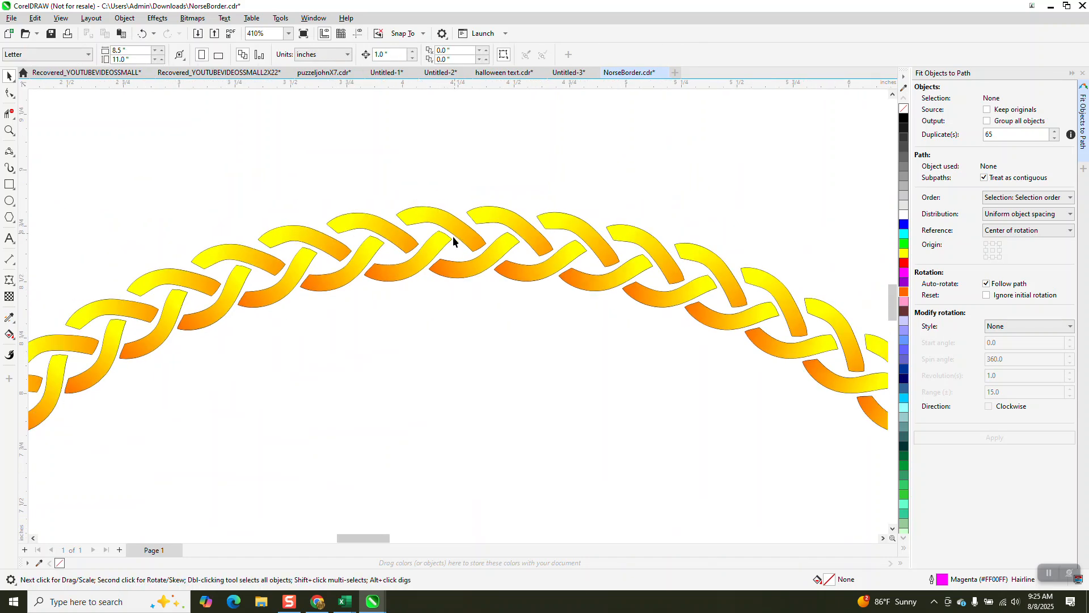
Step: Review the whole gold ring on the page, then examine the white bordered braid ring and the gold gradient sample on the black squares
scroll(456, 236, down, 2)
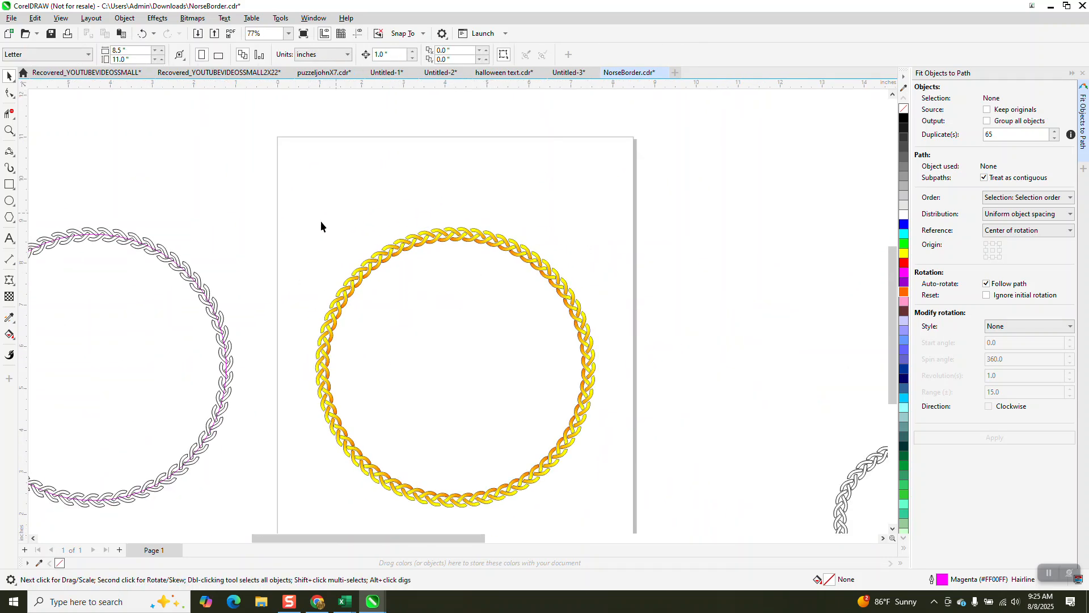
scroll(407, 292, down, 2)
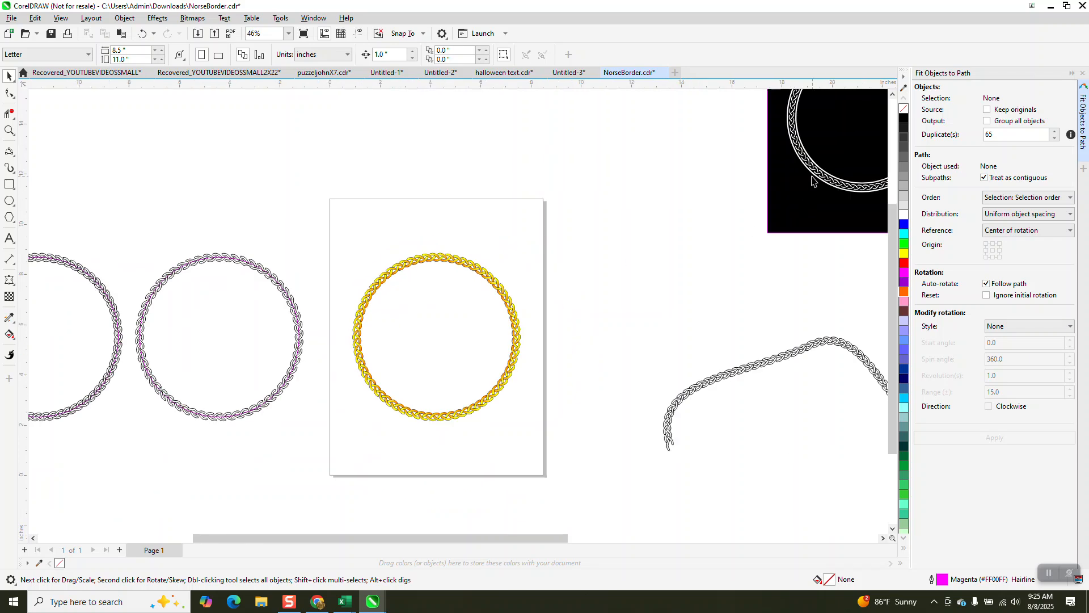
click(9, 131)
drag(783, 136, 843, 209)
scroll(575, 290, down, 3)
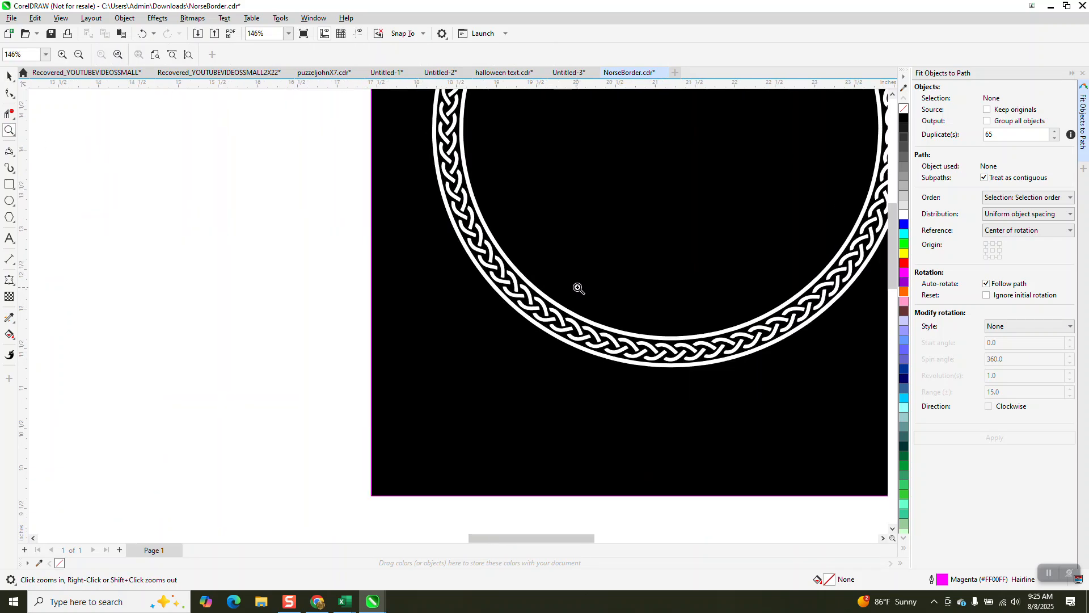
scroll(575, 283, down, 4)
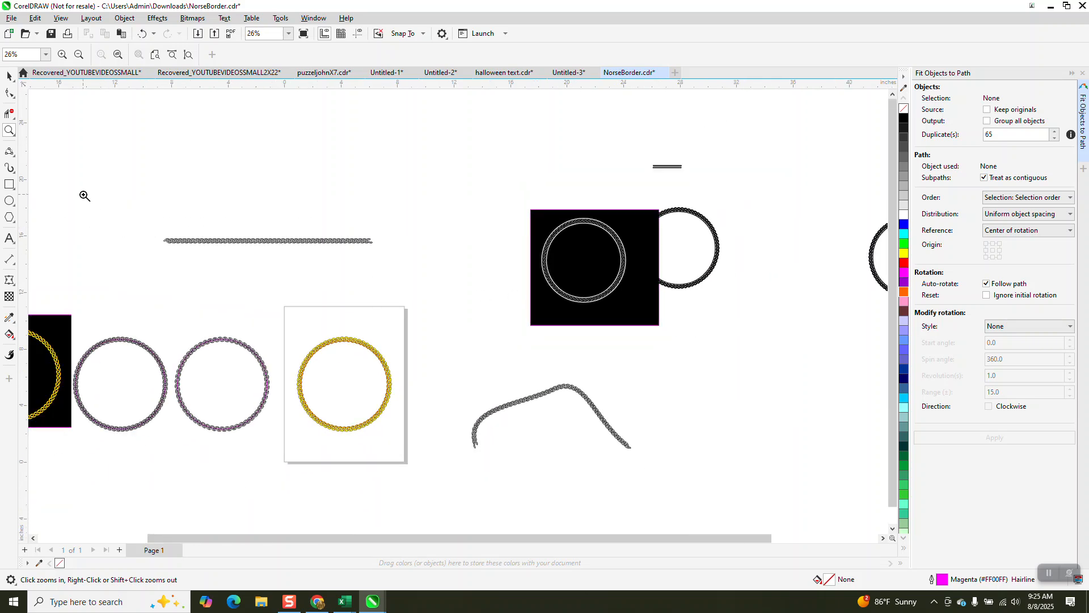
scroll(227, 294, down, 2)
drag(138, 280, 73, 369)
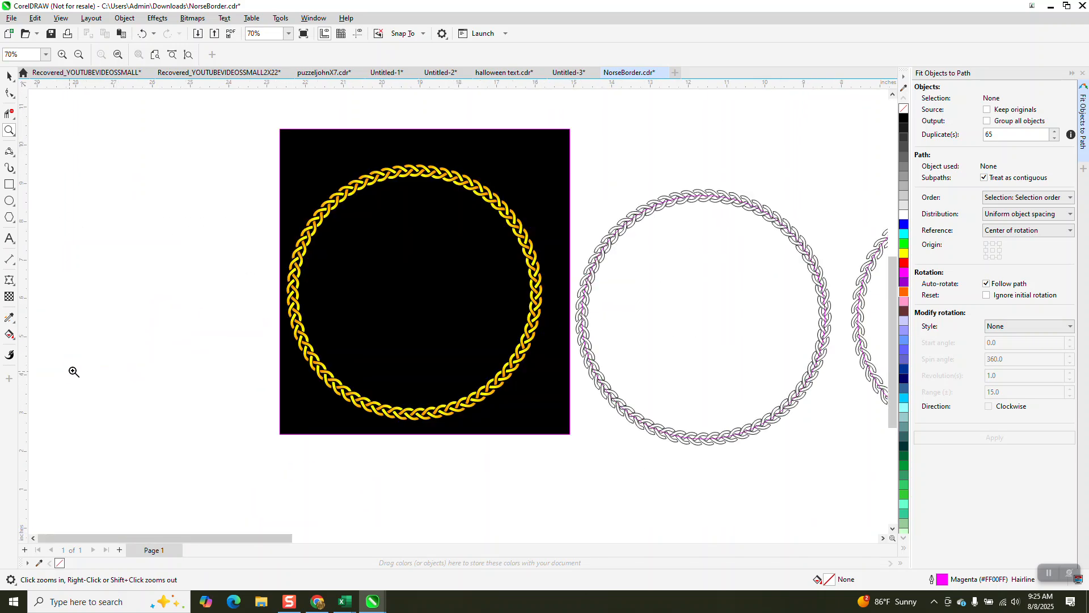
drag(338, 145, 531, 239)
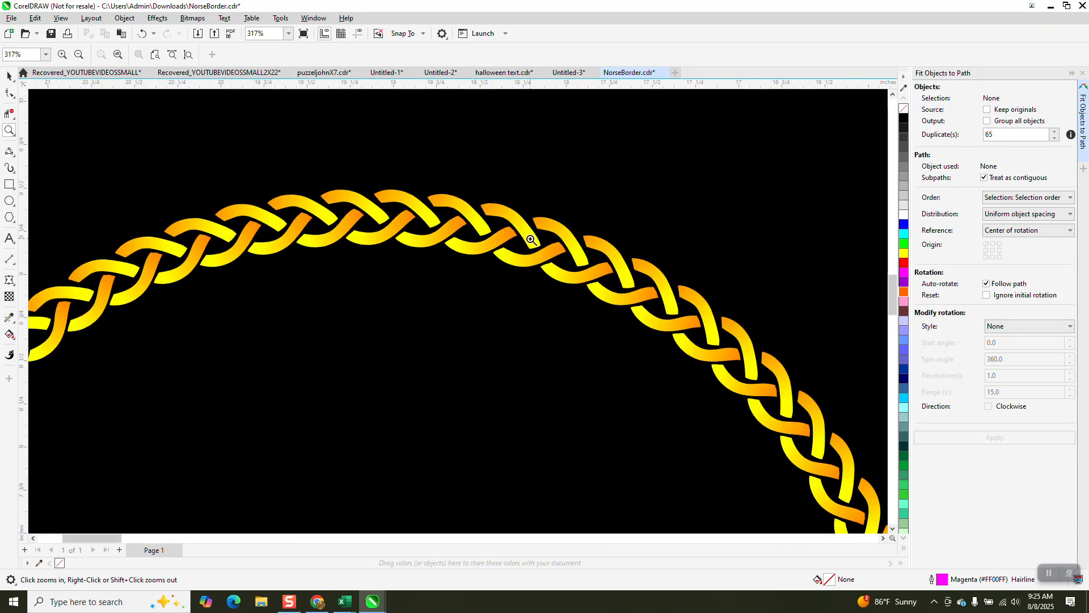